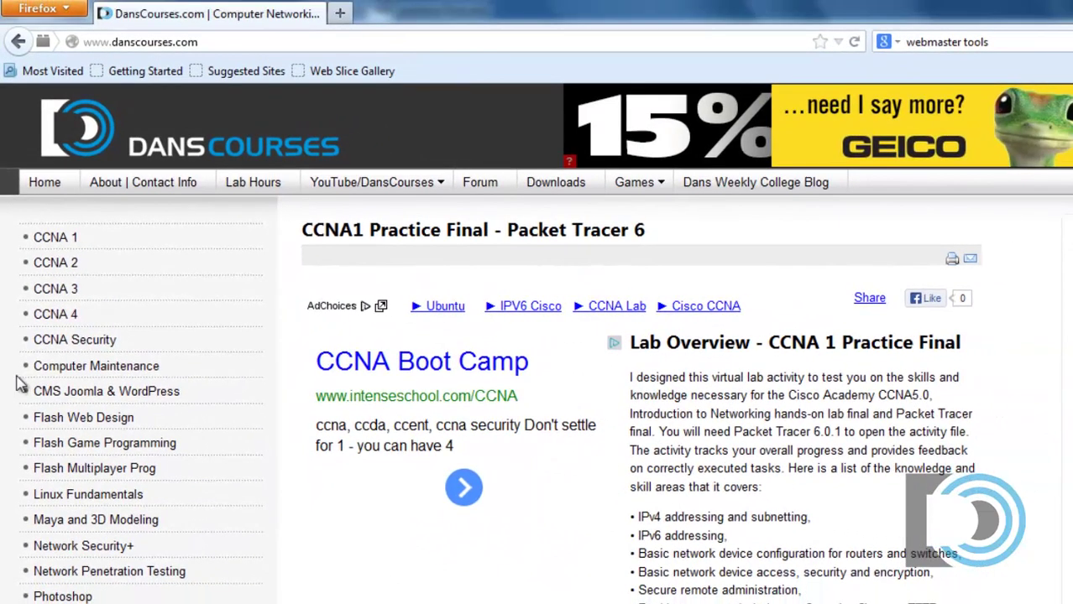
# Open the CCNA1 Practice Final - Packet Tracer 6 page from the CCNA 1 section.
pyautogui.click(48, 243)
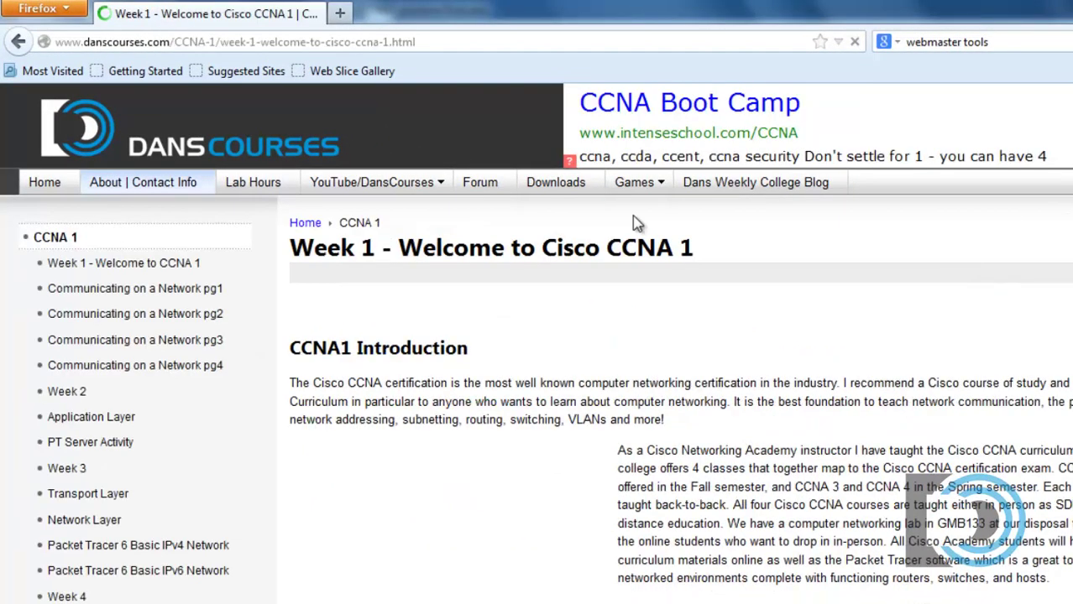
pyautogui.scroll(-5, 537, 344)
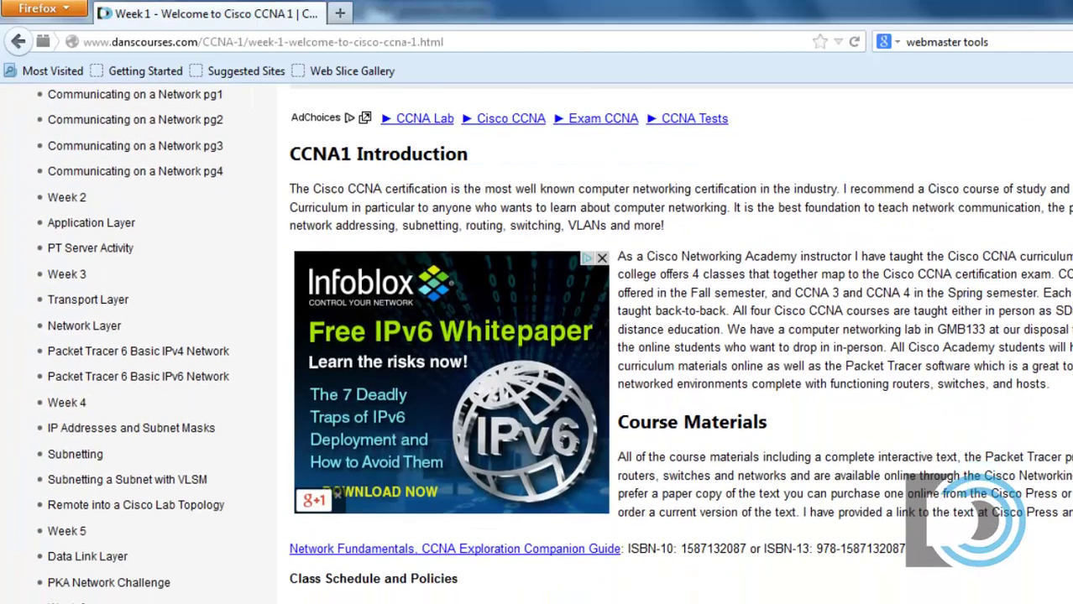
pyautogui.scroll(-1, 537, 344)
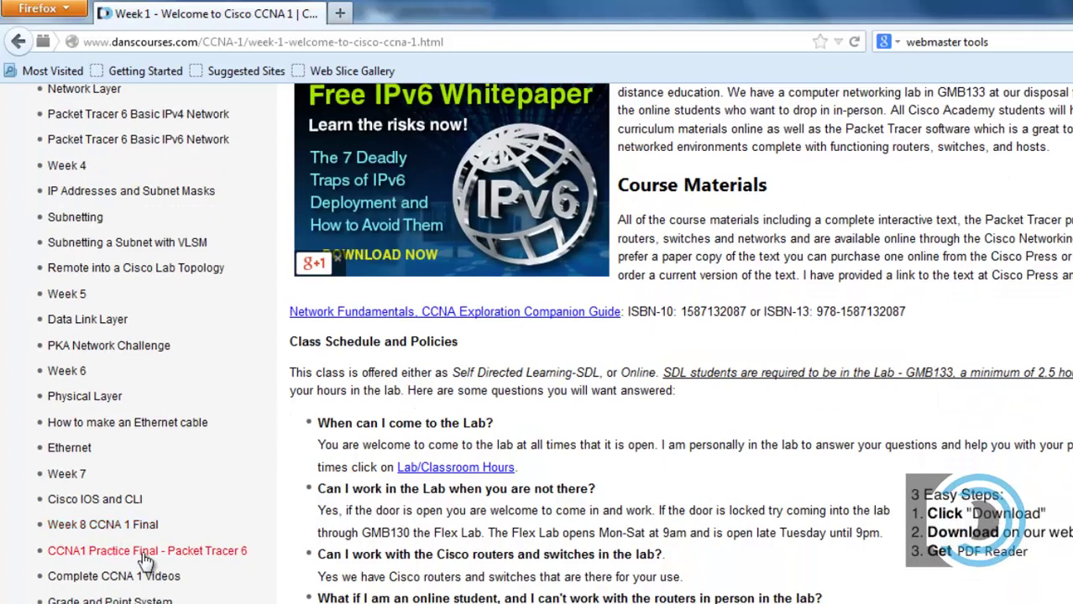
pyautogui.click(211, 557)
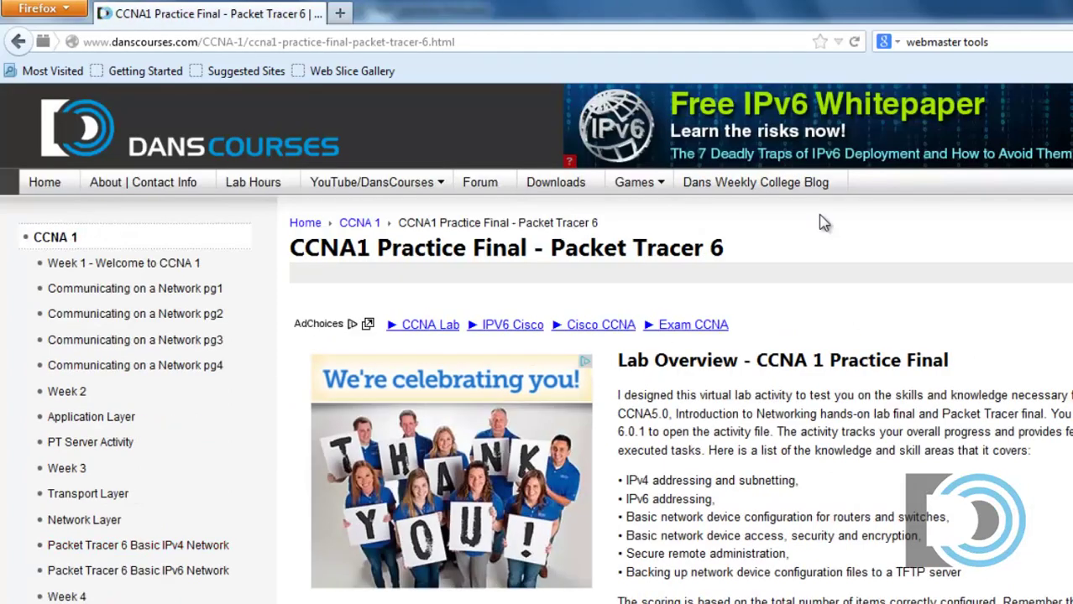
# Download CCNA1-practice-final.zip from the page's Download section.
pyautogui.scroll(-5, 554, 344)
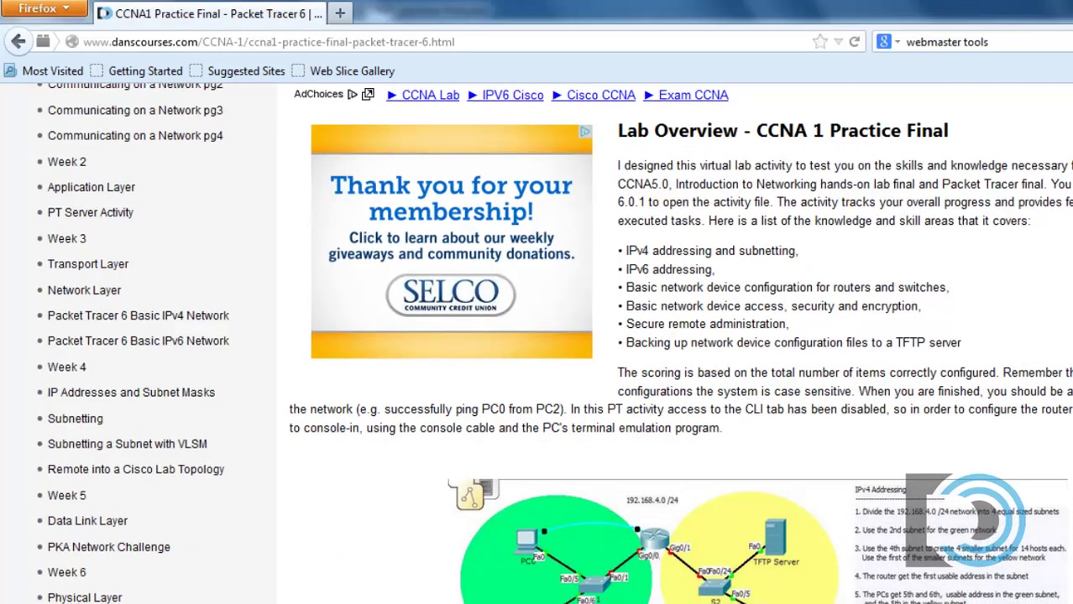
pyautogui.scroll(-5, 554, 345)
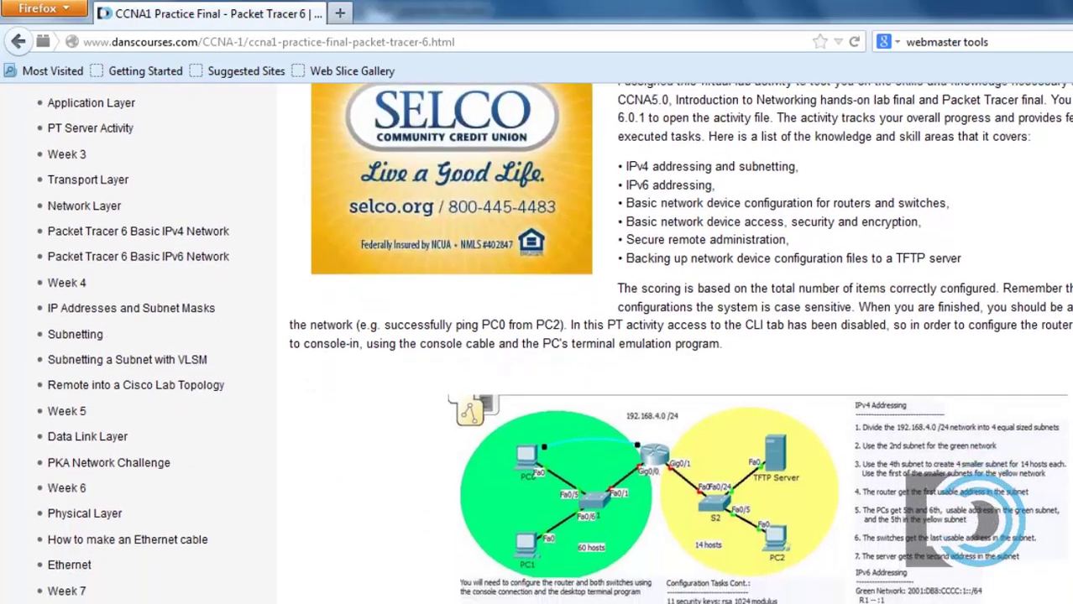
pyautogui.scroll(-4, 764, 378)
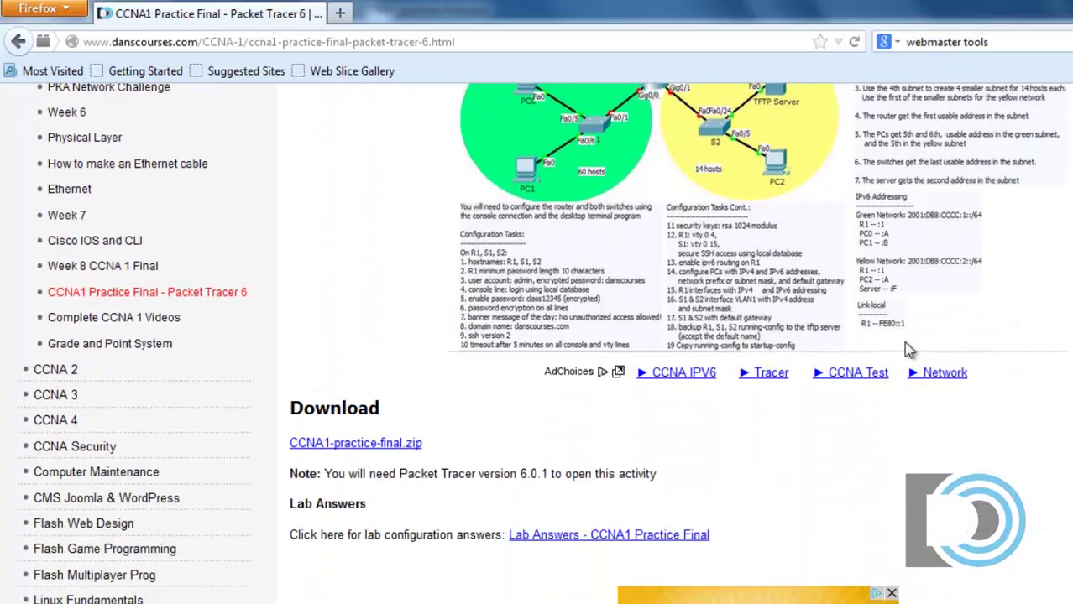
pyautogui.click(350, 446)
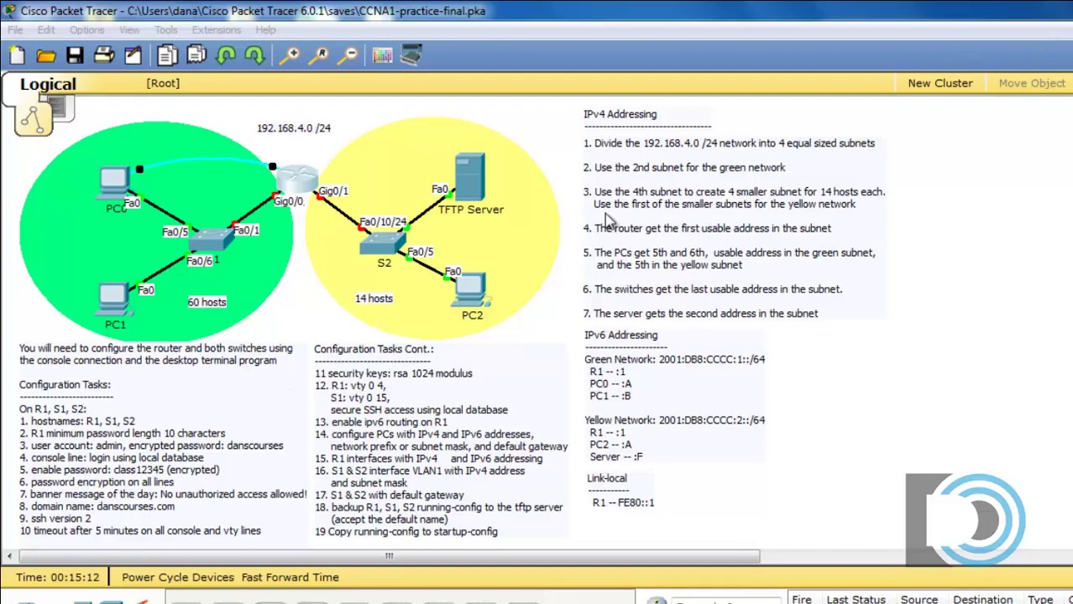
# Inspect router R1's Physical view hardware, then close its device window.
pyautogui.click(306, 284)
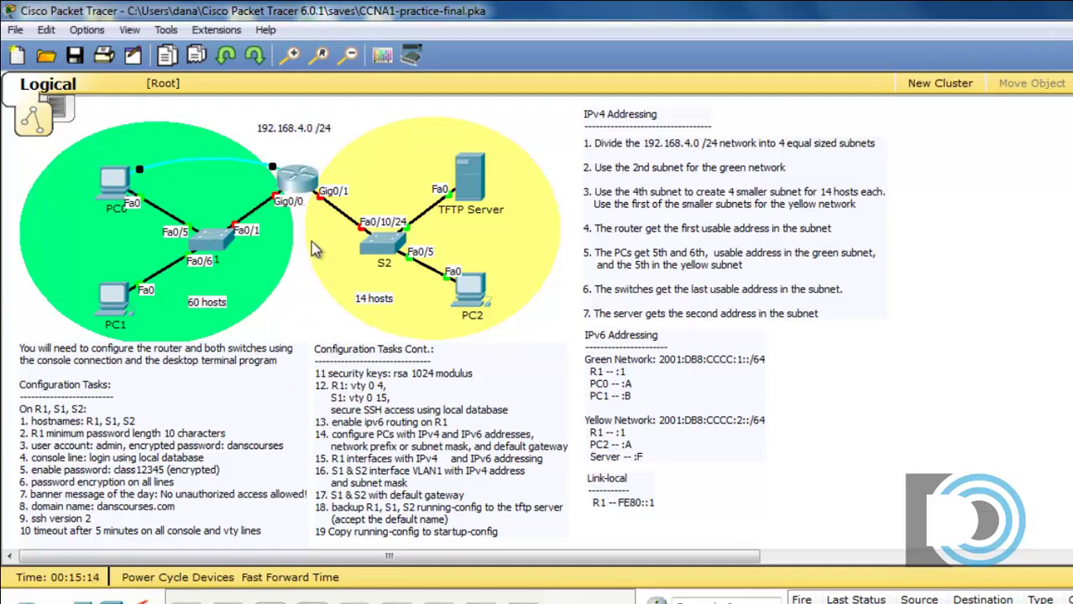
pyautogui.moveTo(395, 252)
pyautogui.click(300, 183)
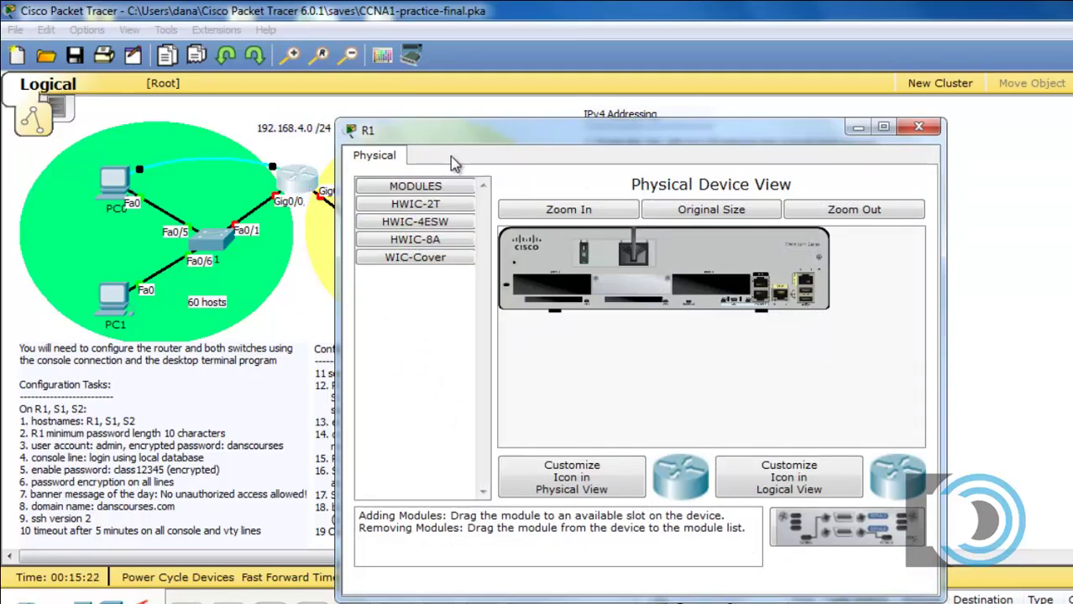
pyautogui.moveTo(494, 141); pyautogui.dragTo(313, 128)
pyautogui.click(739, 114)
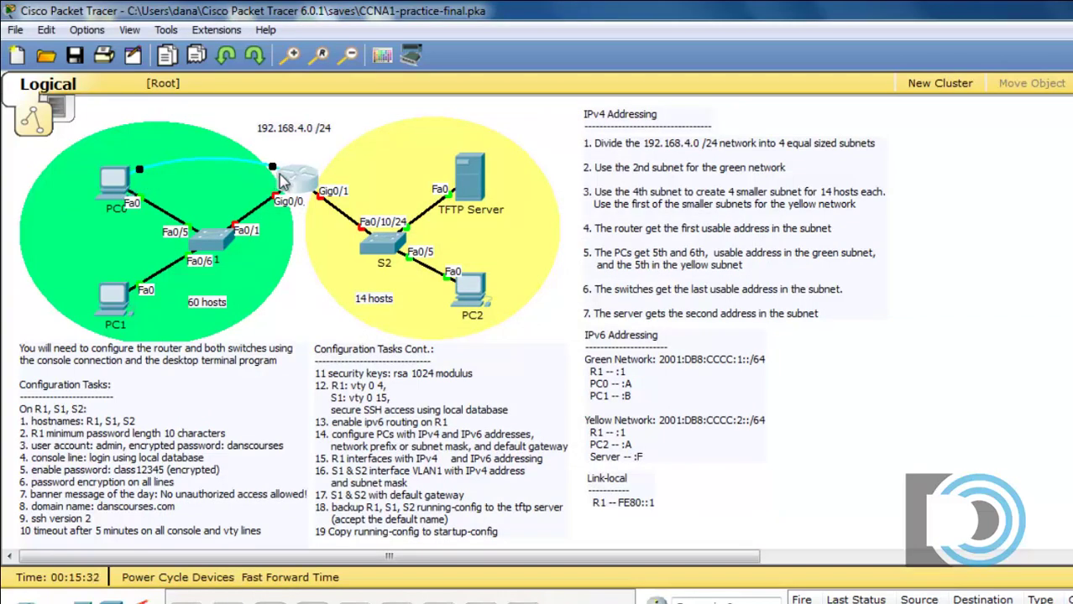
pyautogui.moveTo(282, 181)
# Start PC0's Terminal with default port settings and reach the Router> prompt.
pyautogui.click(118, 190)
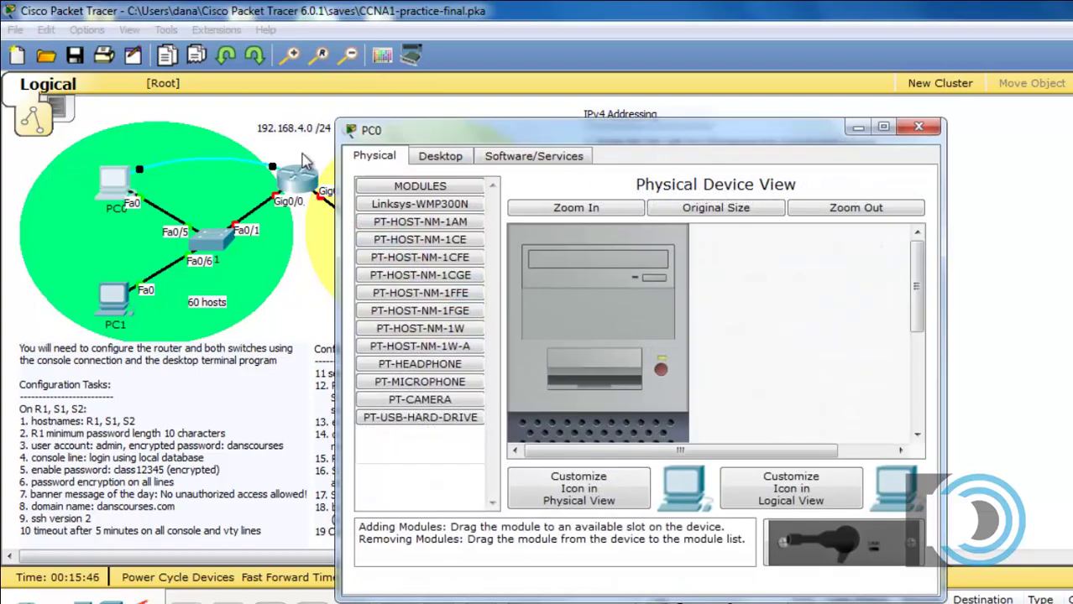
pyautogui.click(443, 158)
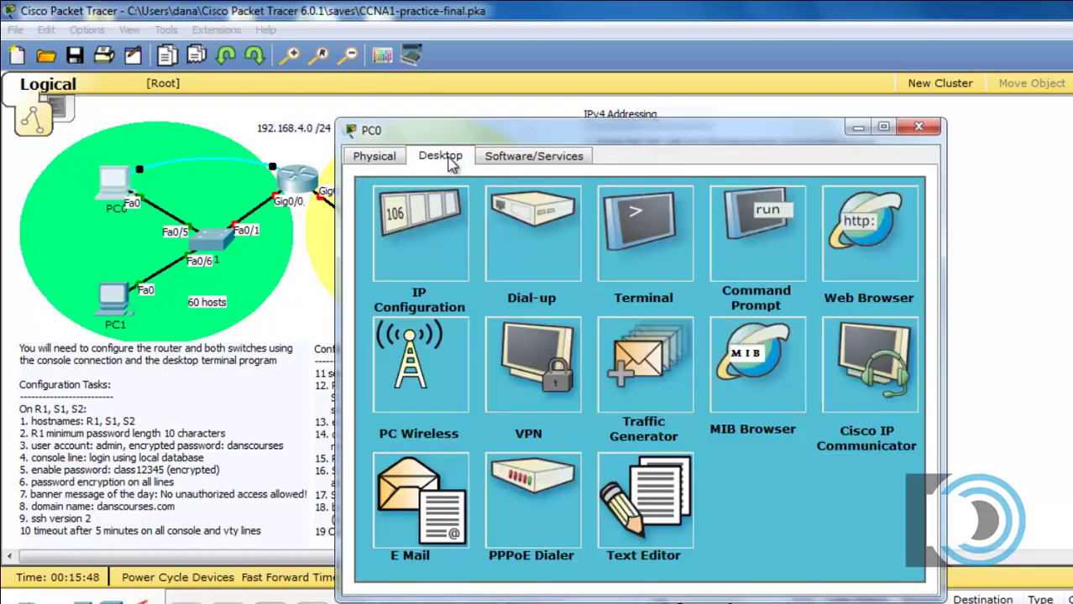
pyautogui.click(643, 250)
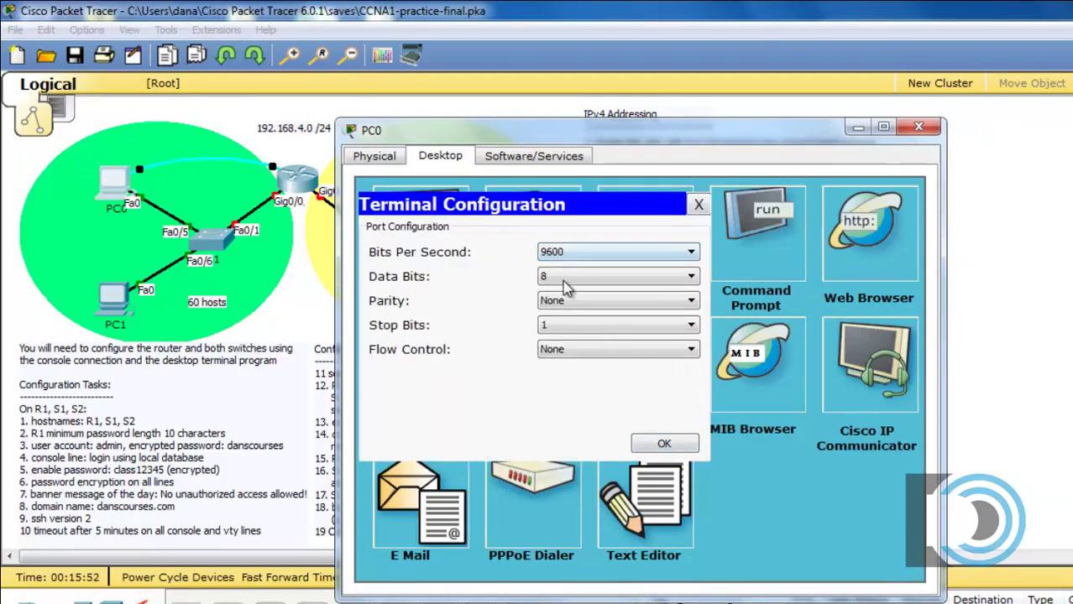
pyautogui.click(663, 445)
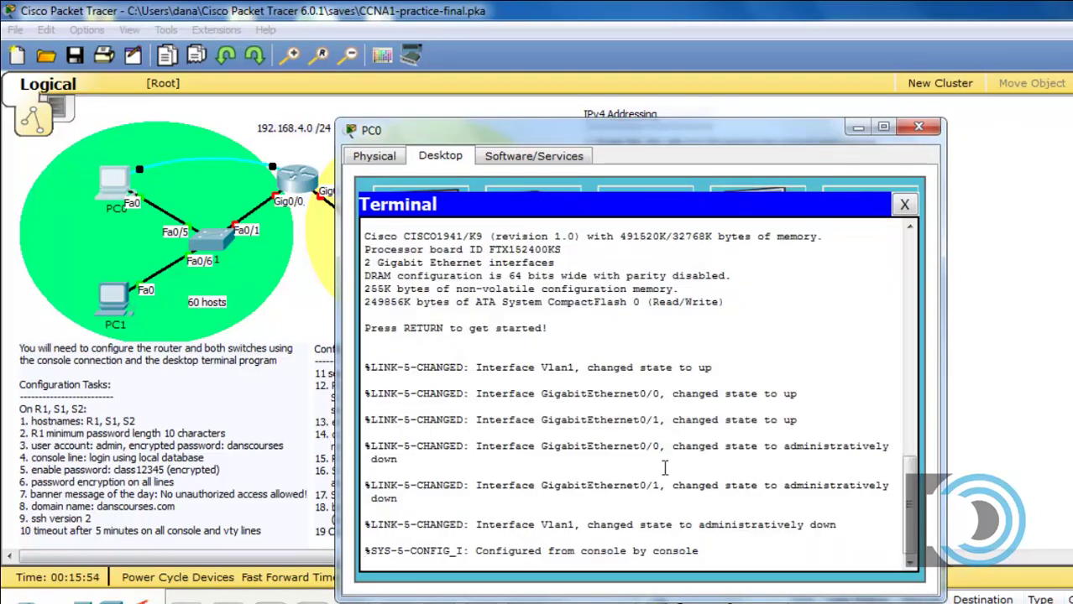
pyautogui.press('Return')
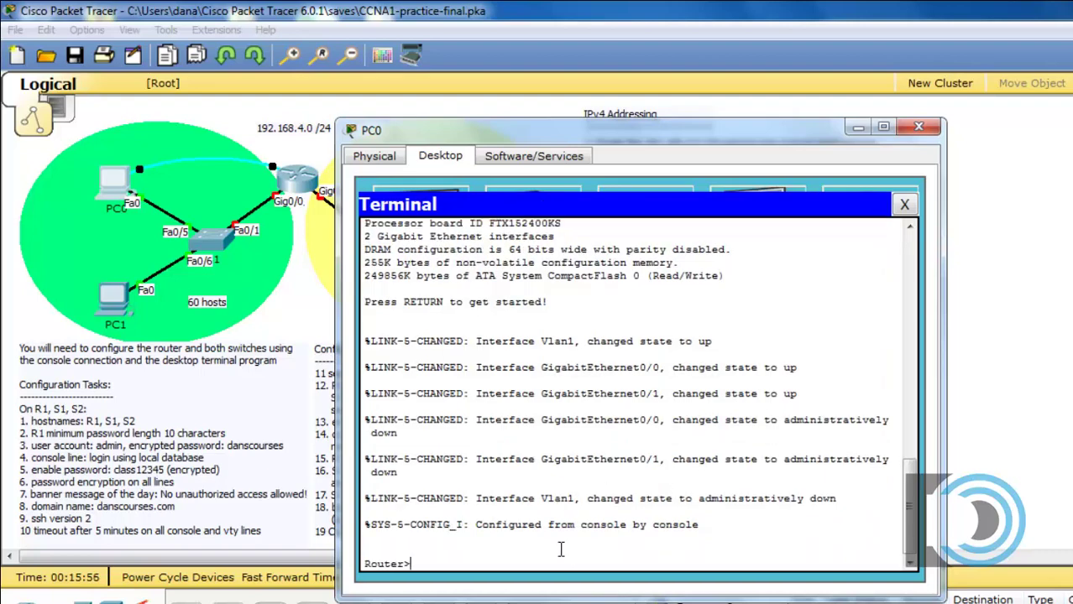
pyautogui.press('Return')
pyautogui.press('Return')
# Close the terminal session and PC0's device window.
pyautogui.moveTo(678, 137); pyautogui.dragTo(575, 56)
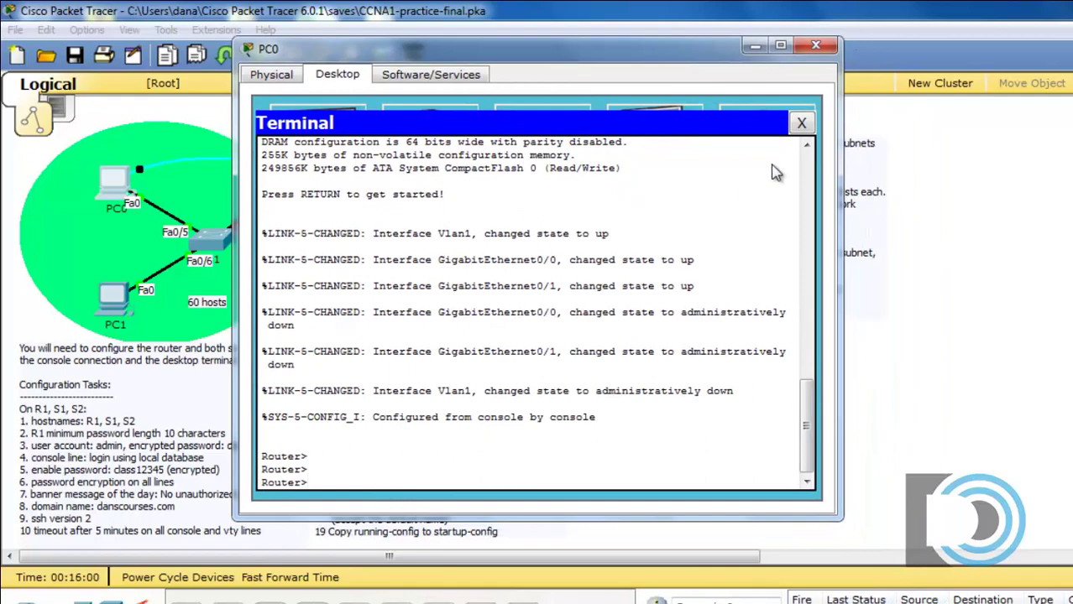
pyautogui.click(802, 123)
pyautogui.click(816, 43)
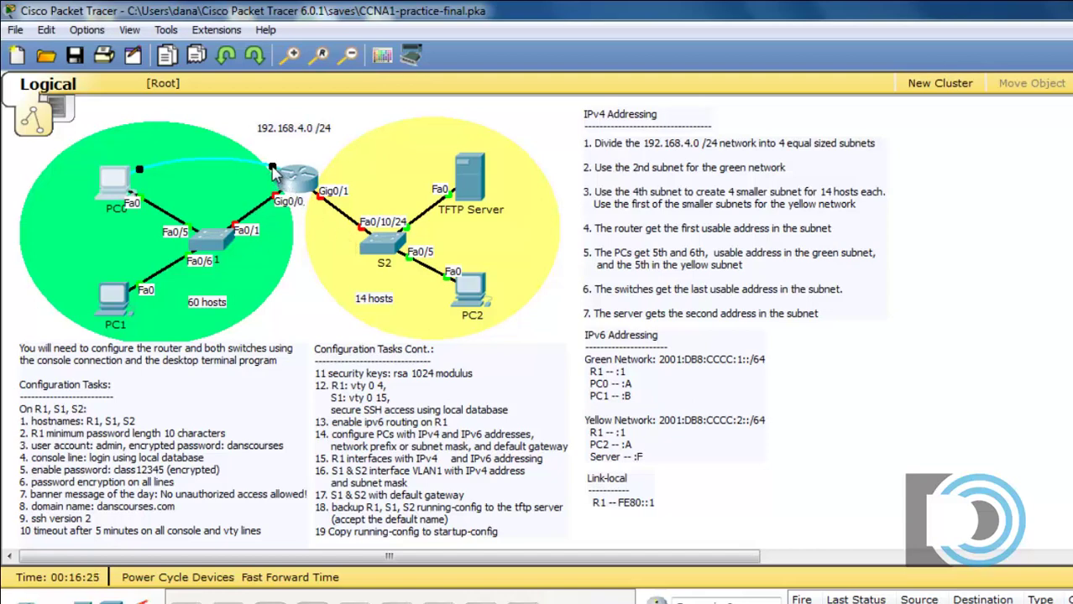
# Attach PC0's console cable to S1's Console port, then back to the router's Console port.
pyautogui.click(217, 242)
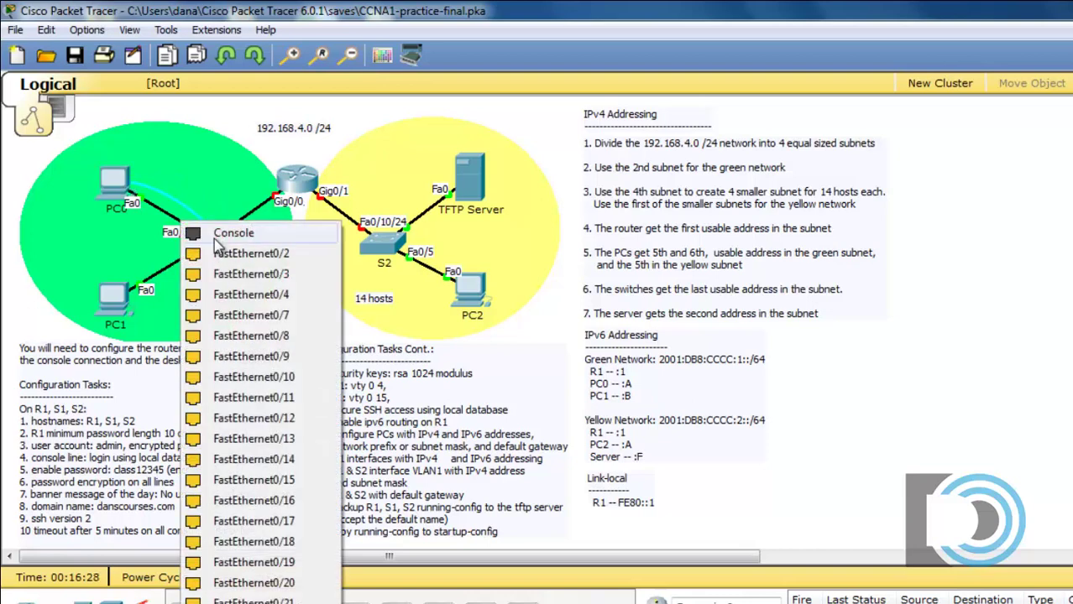
pyautogui.click(227, 234)
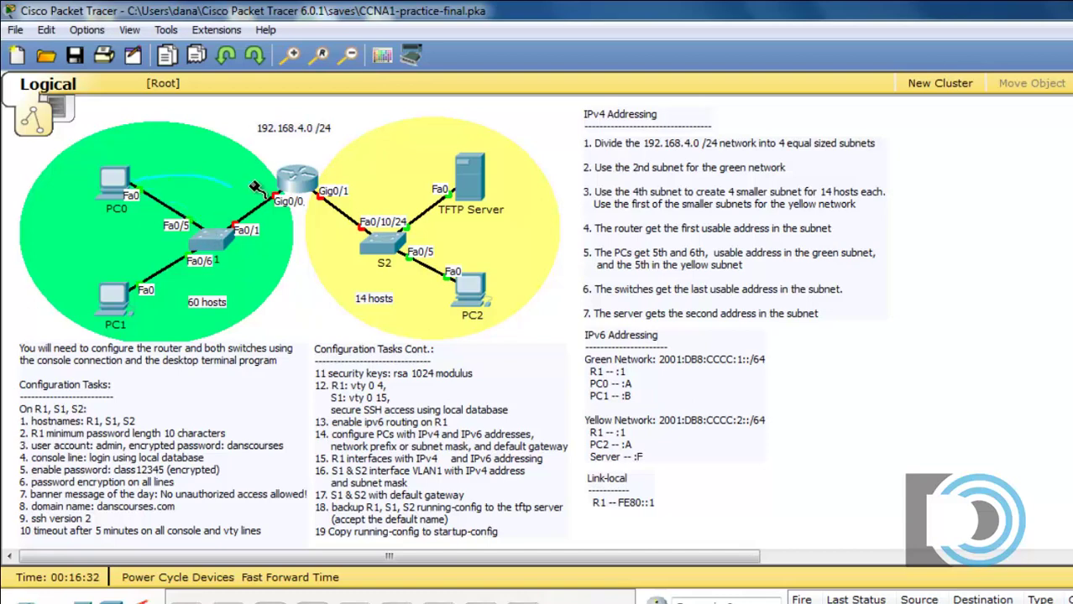
pyautogui.click(295, 177)
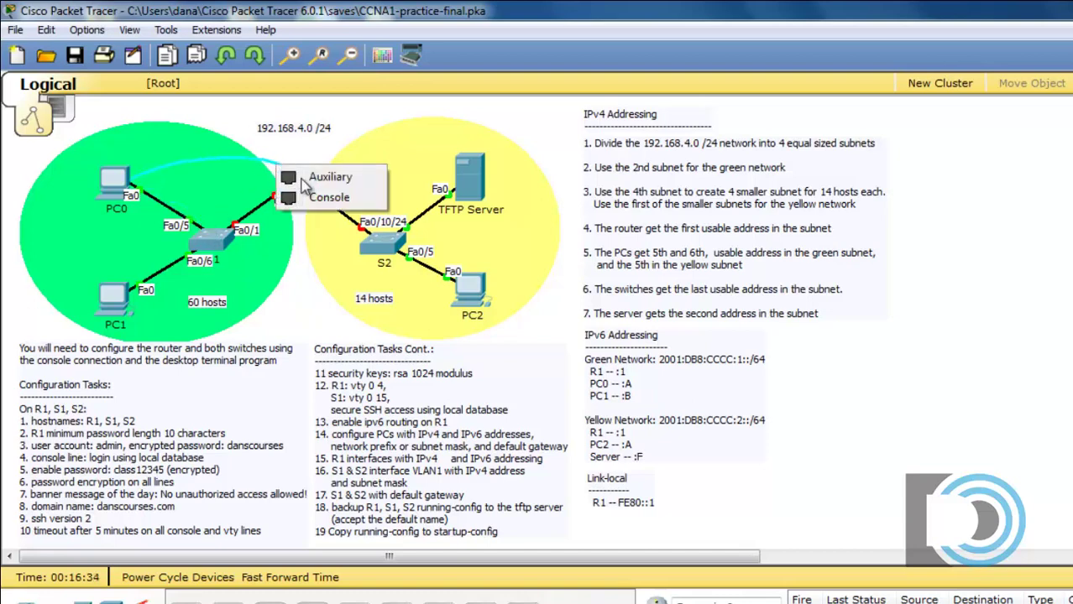
pyautogui.click(324, 194)
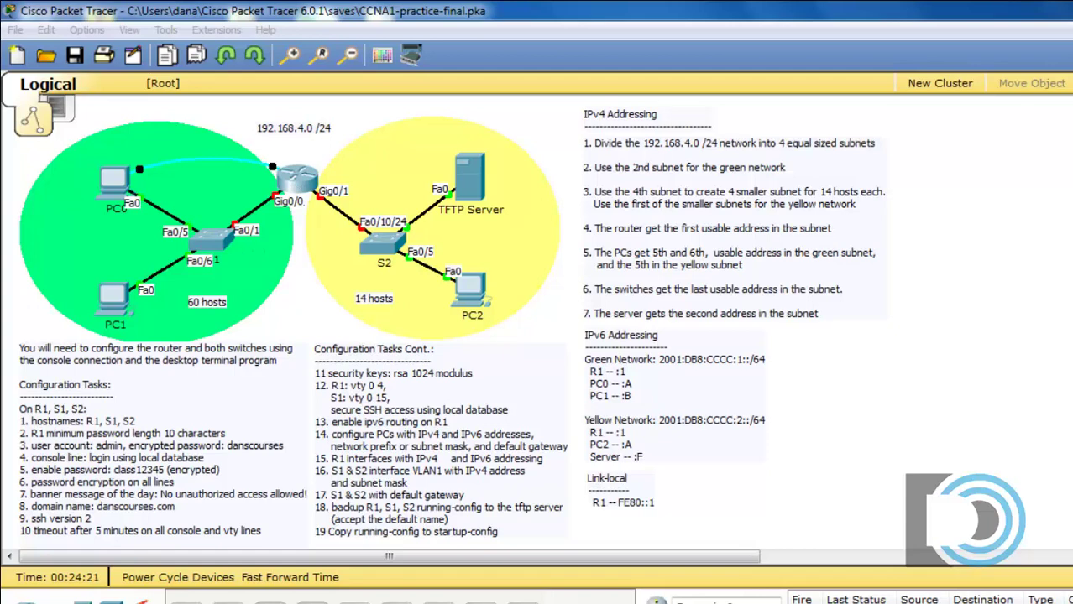
# Show the PT Activity instructions at the right, on the 192.168.4.0 /24 four-subnet requirement.
pyautogui.moveTo(375, 599)
pyautogui.click(487, 574)
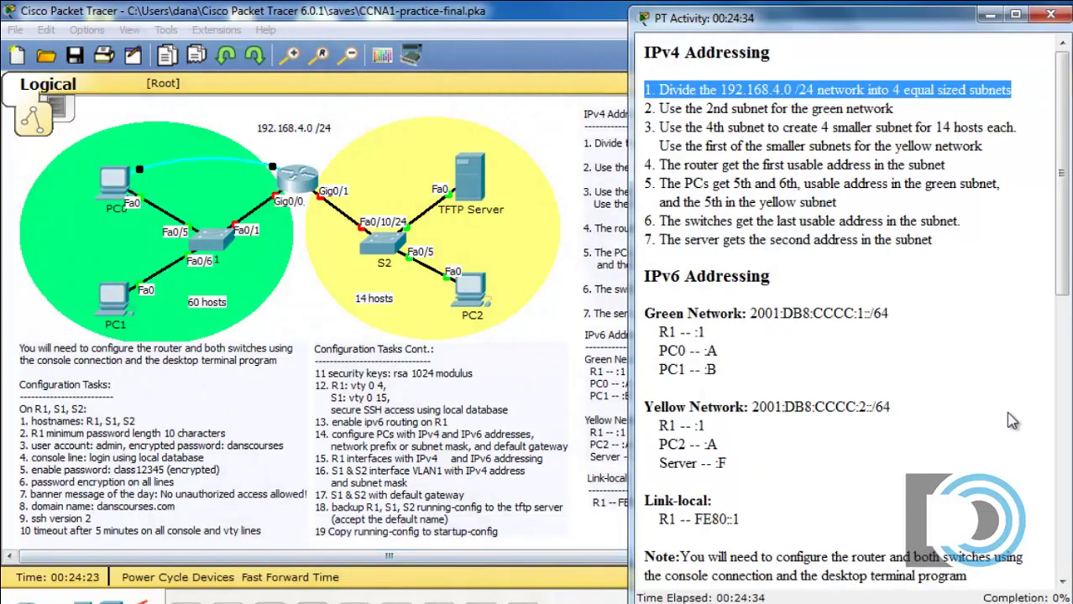
pyautogui.moveTo(1067, 356); pyautogui.dragTo(1072, 356)
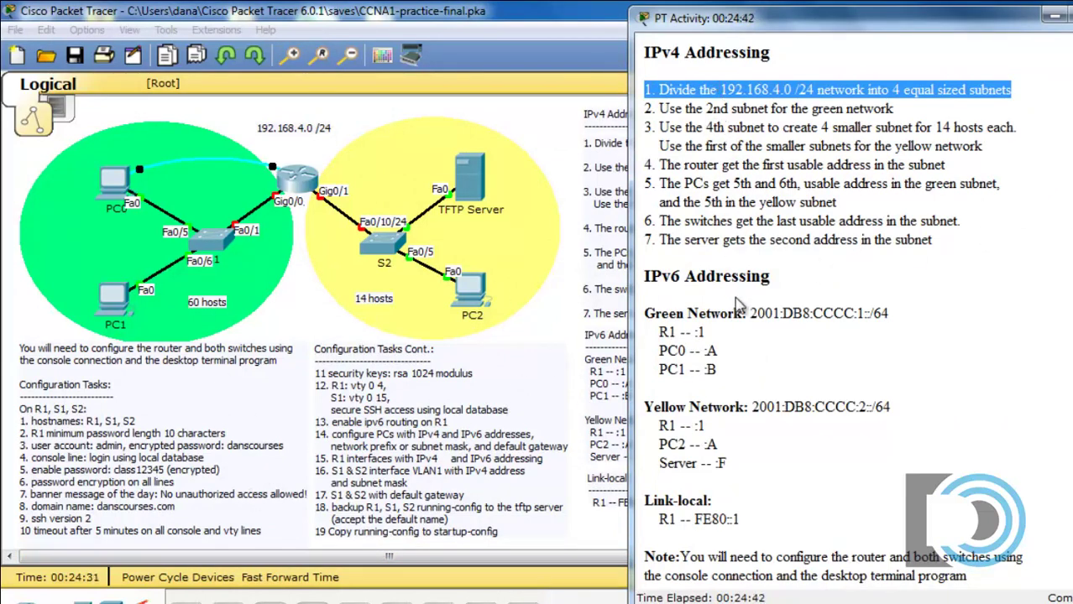
pyautogui.scroll(-10, 831, 319)
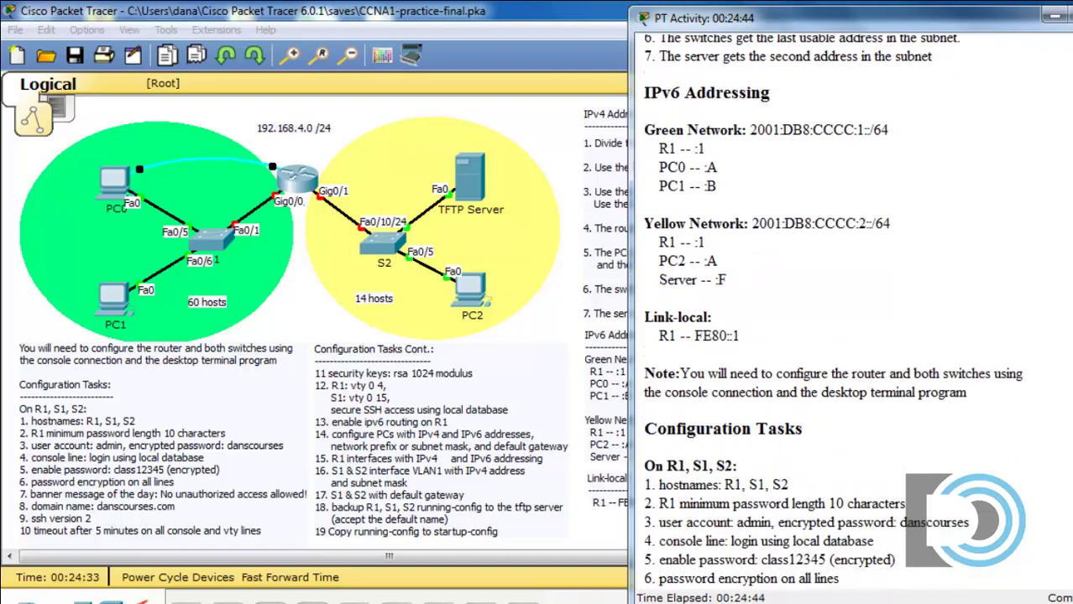
pyautogui.scroll(-2, 832, 319)
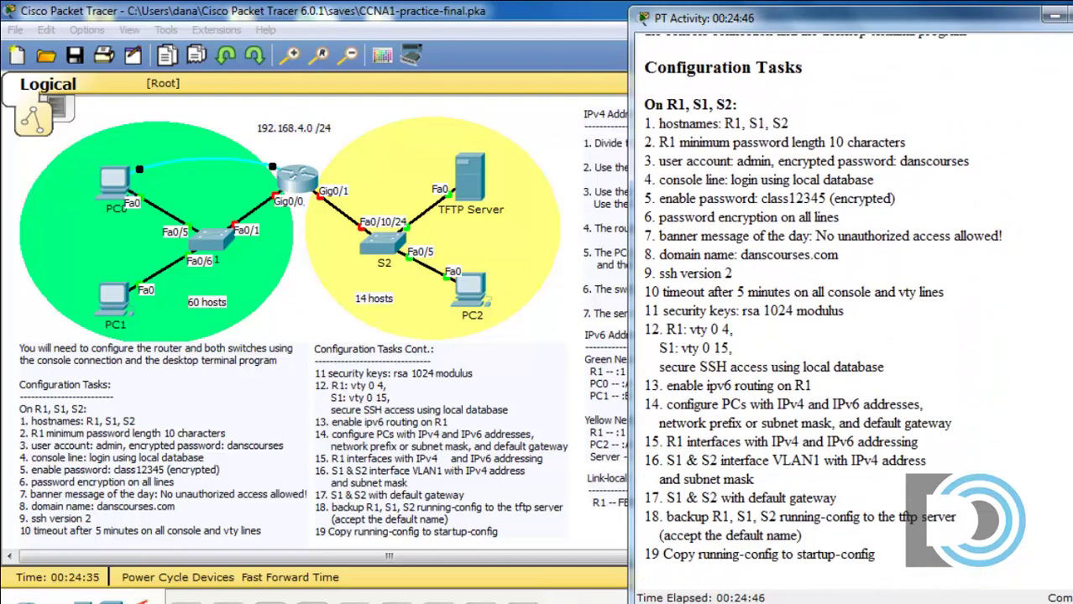
pyautogui.scroll(10, 831, 319)
pyautogui.tripleClick(827, 90)
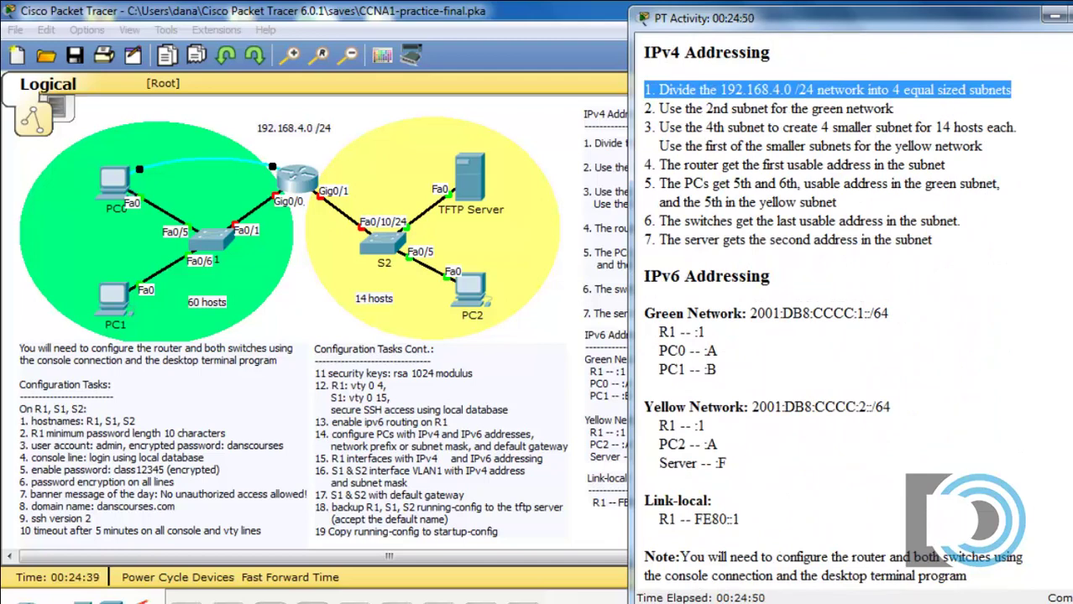
pyautogui.click(998, 130)
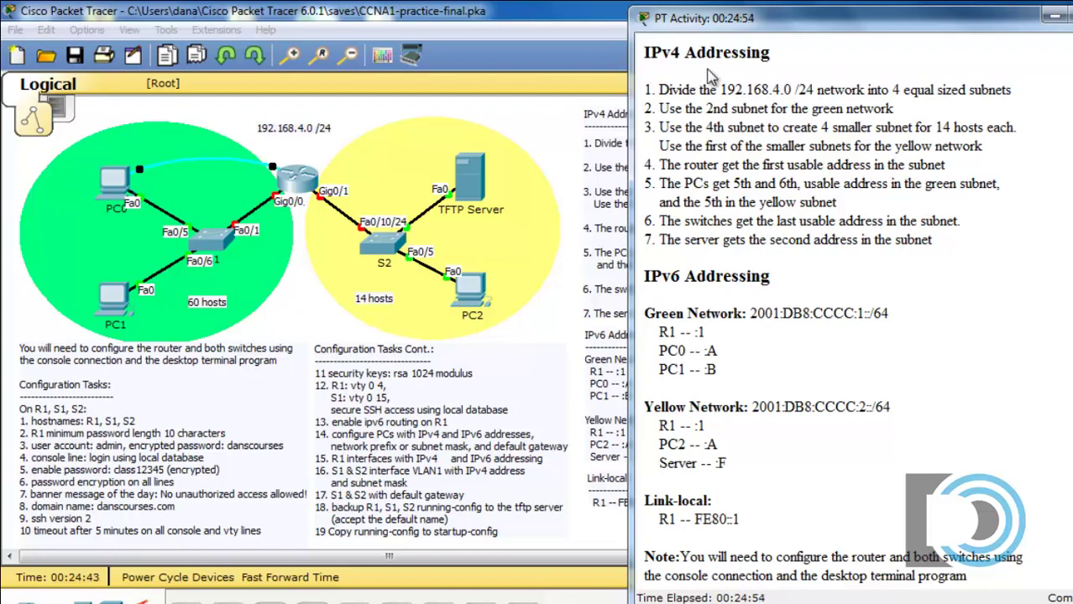
pyautogui.moveTo(801, 22); pyautogui.dragTo(860, 20)
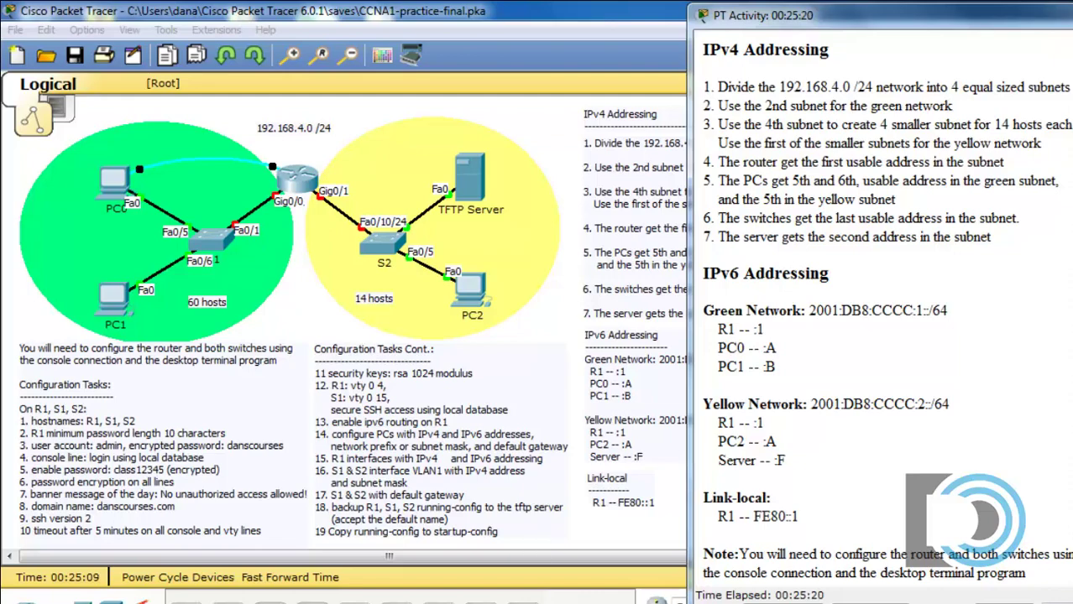
# Type the /26 mask 11111111.11111111.11111111.11000000 in Notepad.
pyautogui.hotkey('alt', 'Tab')
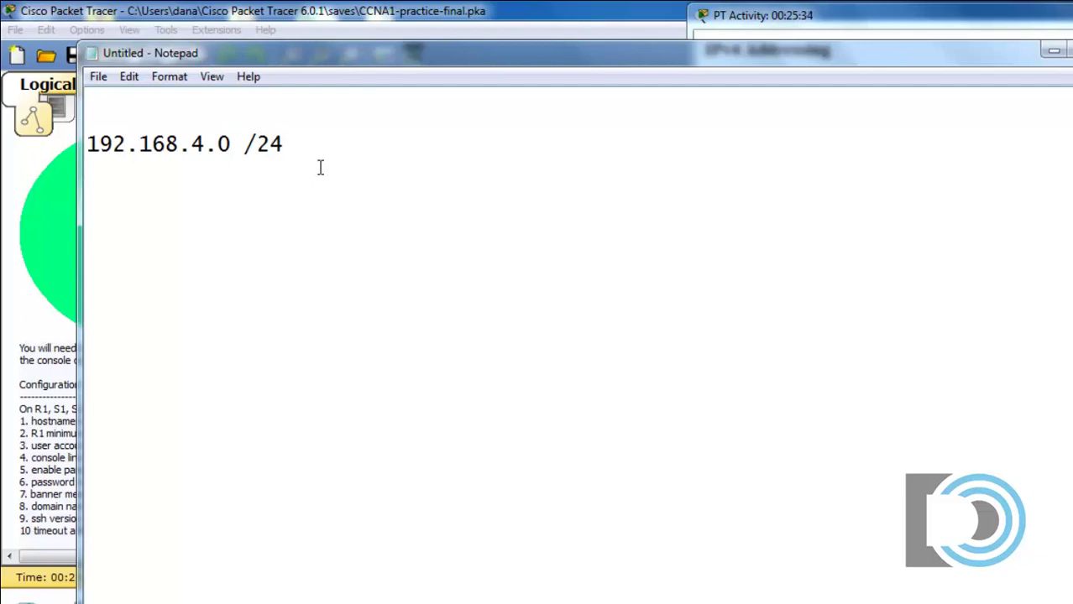
pyautogui.write('11111111.11')
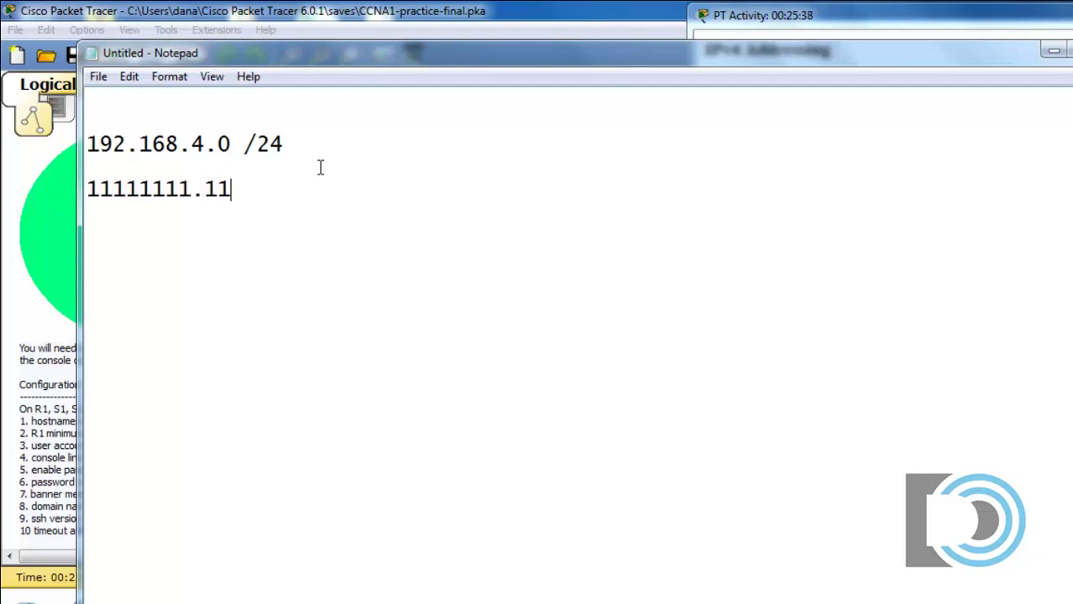
pyautogui.write('111111.11111111.')
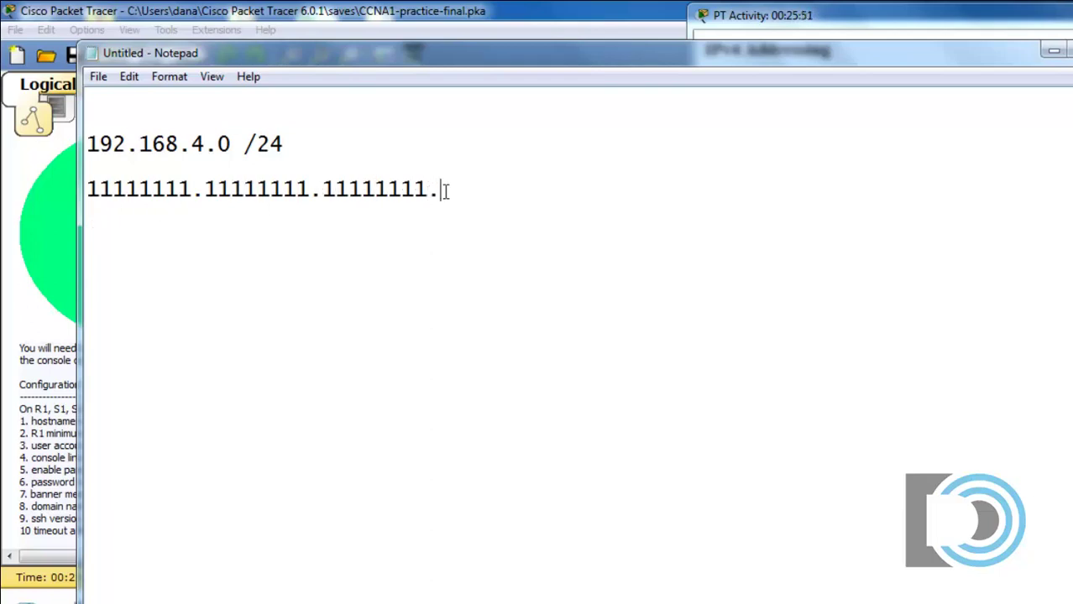
pyautogui.write('00000000')
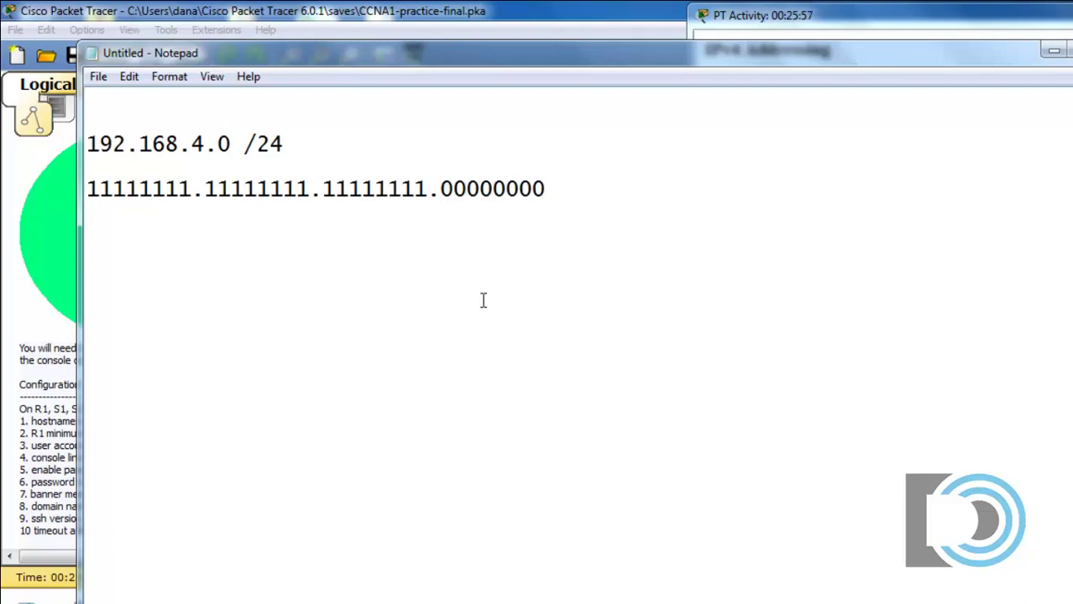
pyautogui.moveTo(441, 189); pyautogui.dragTo(467, 186)
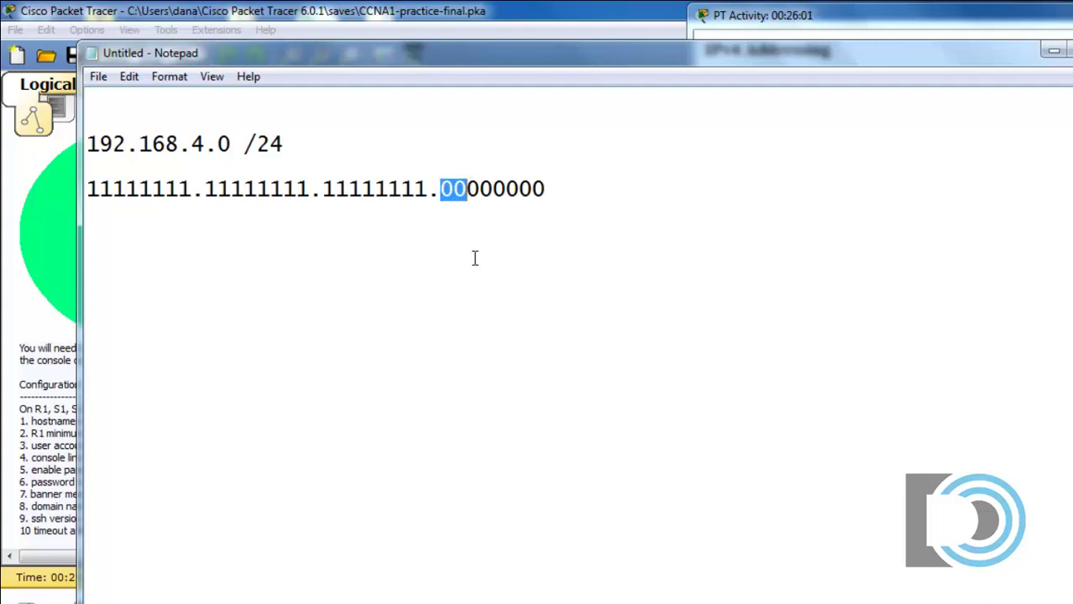
pyautogui.write('11')
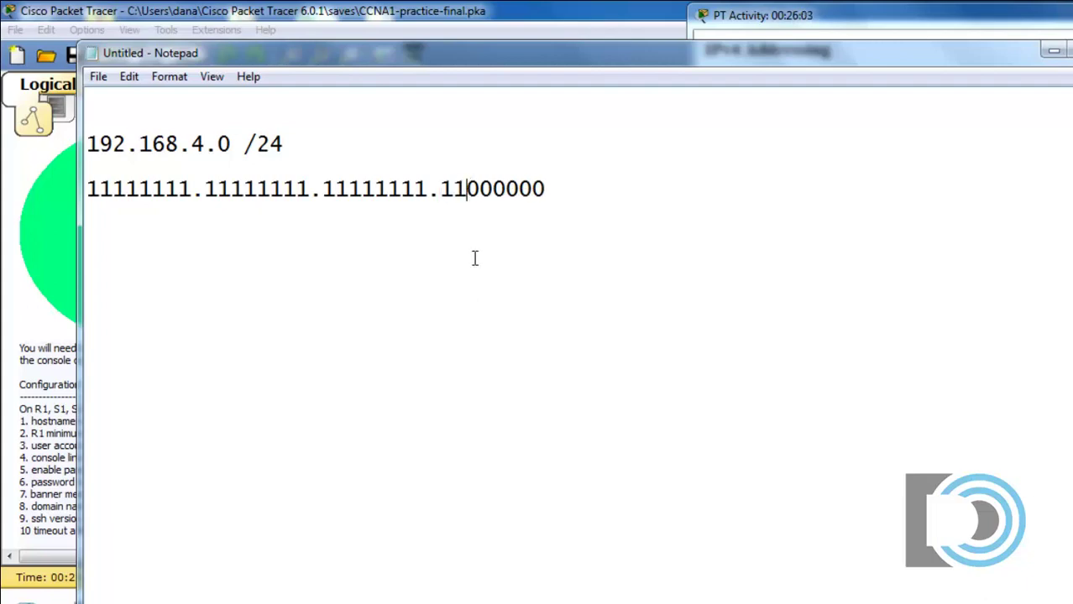
# Mark the two borrowed bits and note MN=64 after the mask.
pyautogui.moveTo(441, 189); pyautogui.dragTo(461, 189)
pyautogui.click(462, 211)
pyautogui.click(596, 189)
pyautogui.moveTo(455, 190); pyautogui.dragTo(467, 190)
pyautogui.click(563, 192)
pyautogui.write('MN=64')
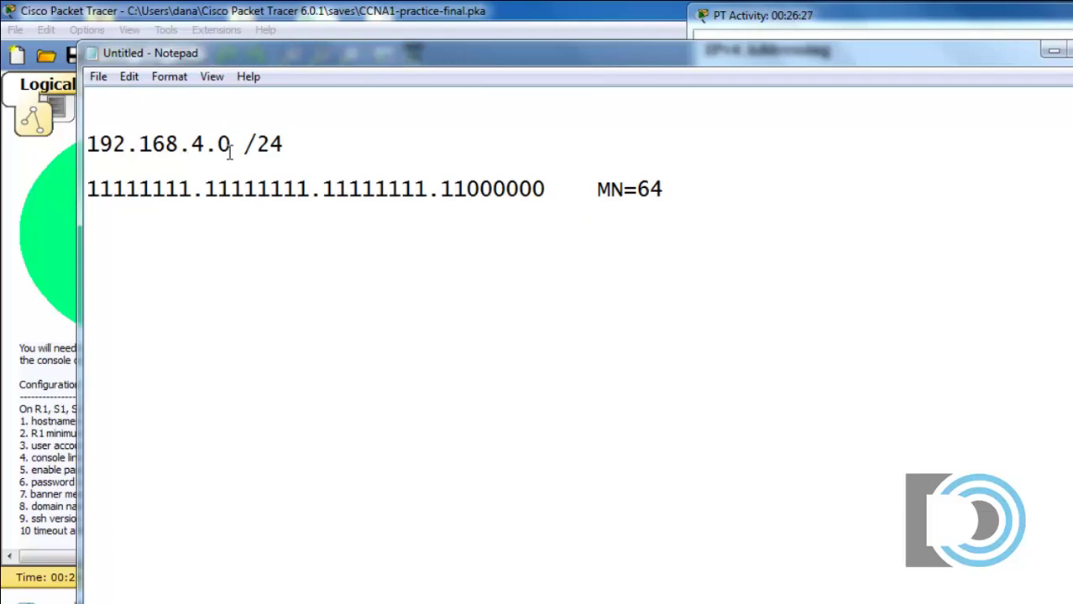
# Add a 192.168.4.0 /26 line below the 192.168.4.0 /24 network.
pyautogui.moveTo(284, 141); pyautogui.dragTo(63, 157)
pyautogui.hotkey('ctrl', 'c')
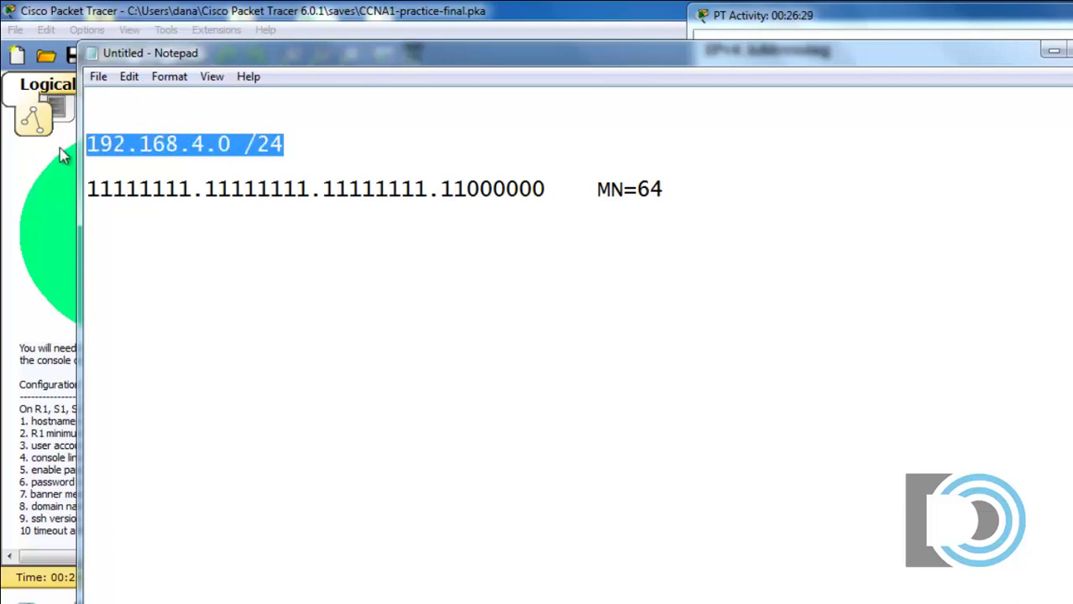
pyautogui.click(107, 244)
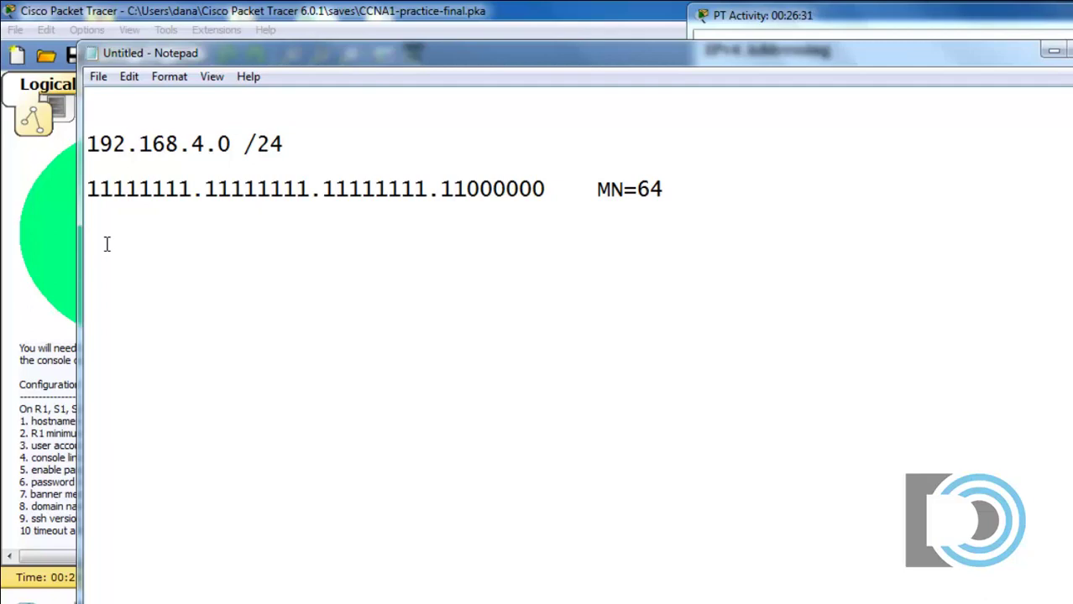
pyautogui.hotkey('ctrl', 'v')
pyautogui.press('BackSpace')
pyautogui.write('6')
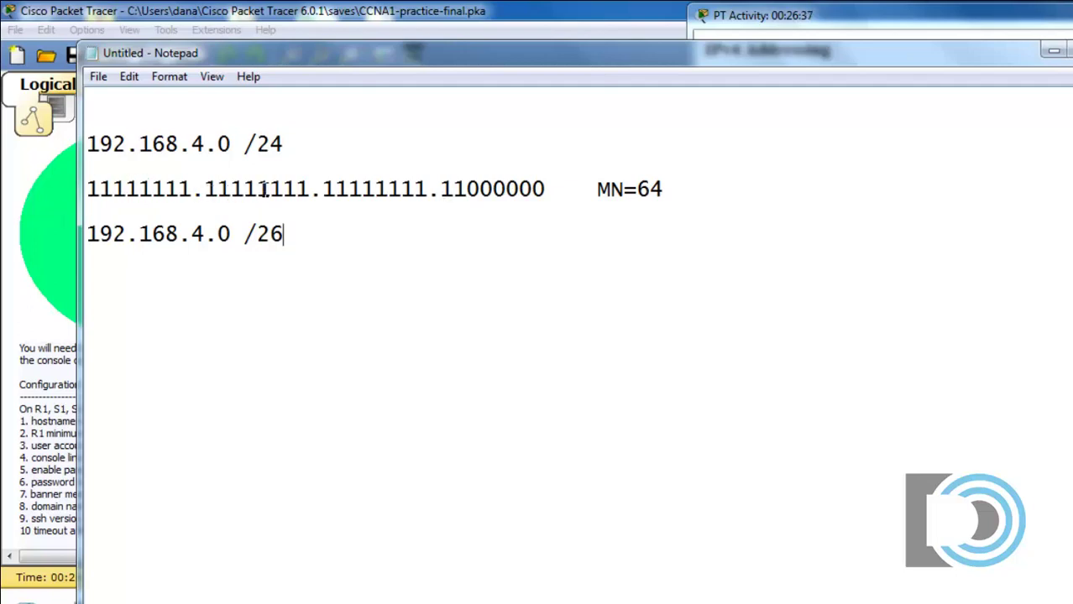
pyautogui.moveTo(442, 188); pyautogui.dragTo(469, 189)
pyautogui.click(298, 237)
# Add the 192.168.4.64 /26 subnet line.
pyautogui.moveTo(294, 235); pyautogui.dragTo(67, 240)
pyautogui.hotkey('ctrl', 'c')
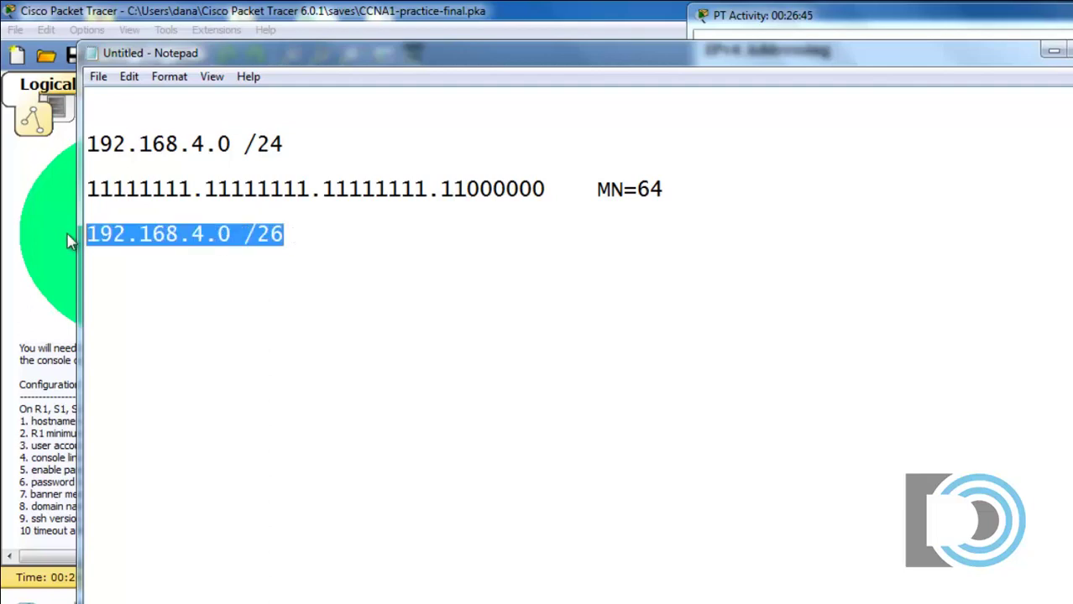
pyautogui.click(306, 238)
pyautogui.press('Return')
pyautogui.press('Return')
pyautogui.press('Return')
pyautogui.hotkey('ctrl', 'v')
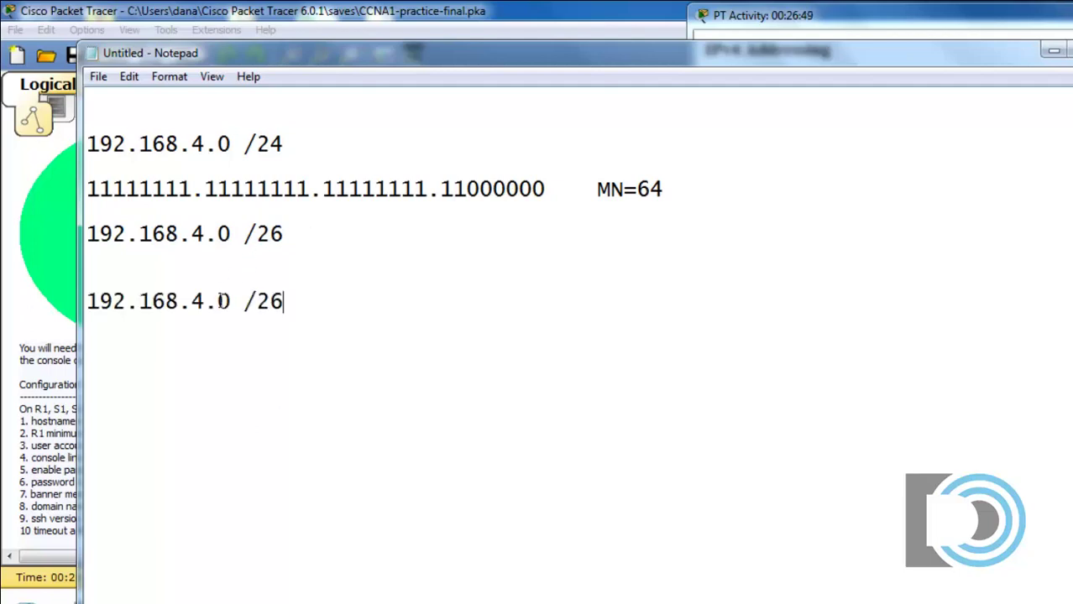
pyautogui.moveTo(218, 301); pyautogui.dragTo(233, 303)
pyautogui.write('64')
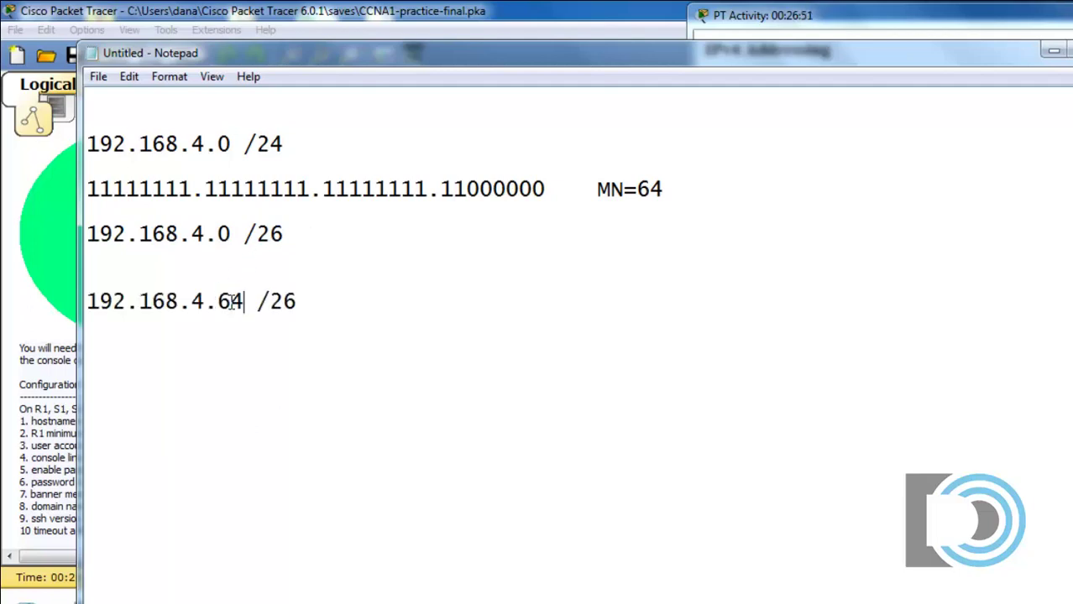
pyautogui.click(319, 303)
# Add the 192.168.4.128 /26 and 192.168.4.192 /26 subnet lines.
pyautogui.press('Return')
pyautogui.press('Return')
pyautogui.press('Return')
pyautogui.hotkey('ctrl', 'v')
pyautogui.moveTo(218, 362); pyautogui.dragTo(227, 361)
pyautogui.write('128')
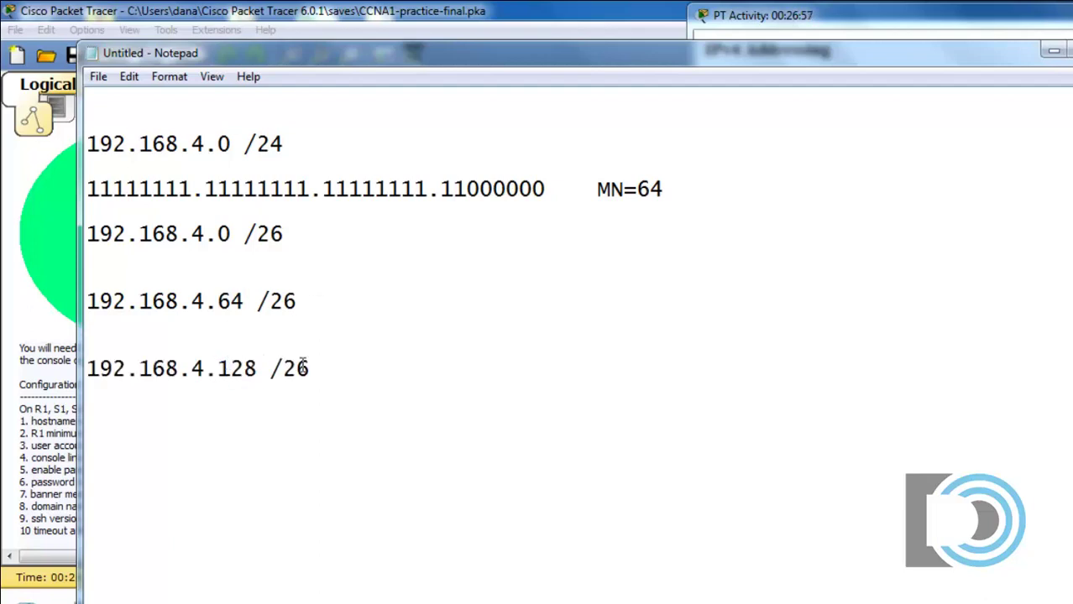
pyautogui.click(326, 370)
pyautogui.press('Return')
pyautogui.hotkey('ctrl', 'v')
pyautogui.doubleClick(223, 460)
pyautogui.write('1')
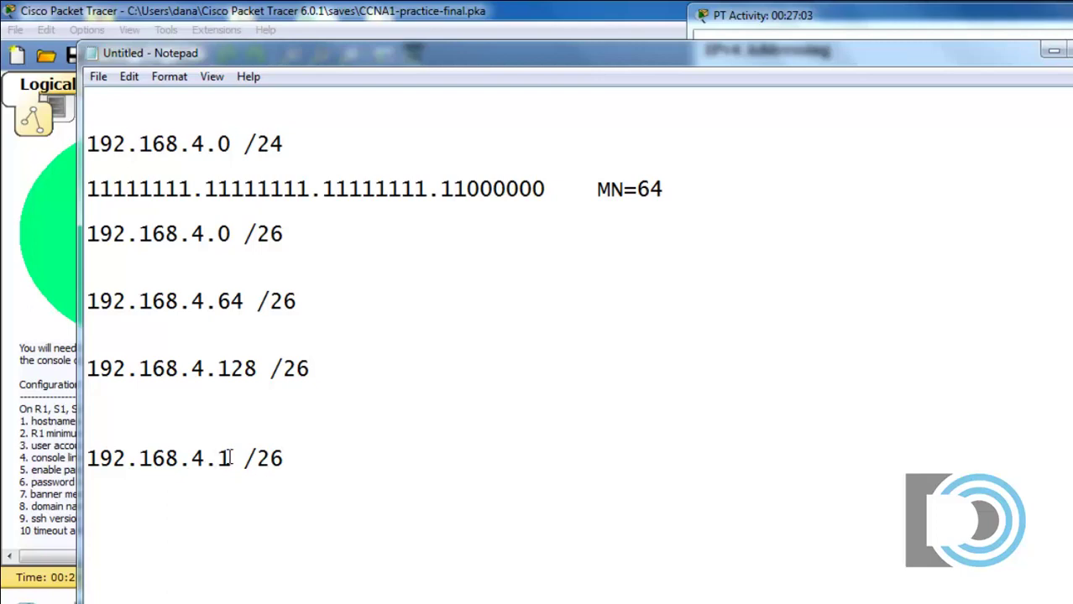
pyautogui.write('92')
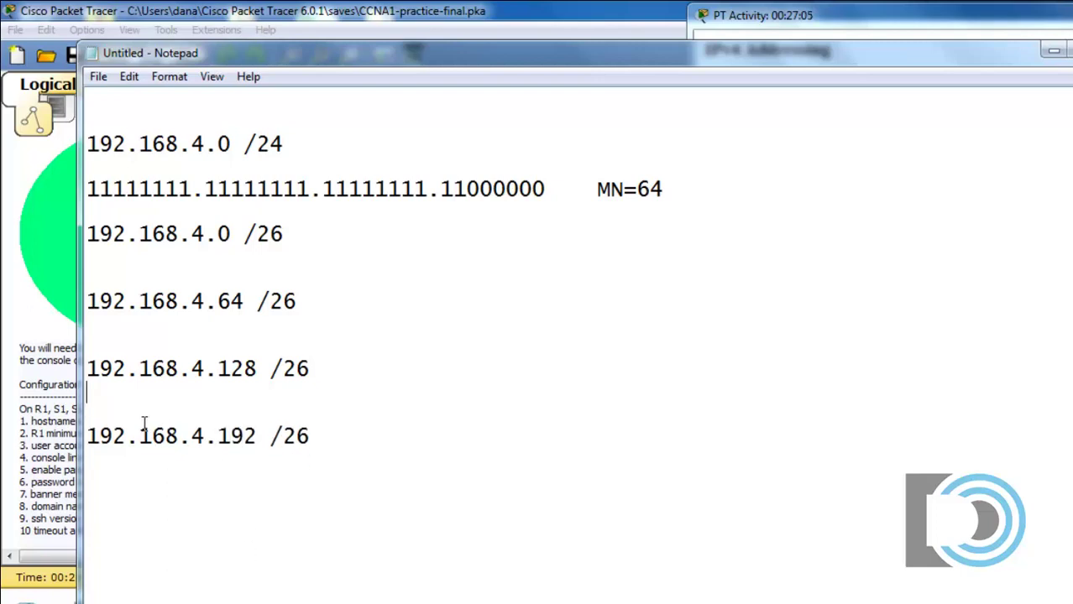
# Remove the stray blank line and review the subnet octets 0, 64, 128 and 192.
pyautogui.press('Home')
pyautogui.press('BackSpace')
pyautogui.moveTo(218, 238); pyautogui.dragTo(232, 235)
pyautogui.moveTo(219, 304); pyautogui.dragTo(243, 301)
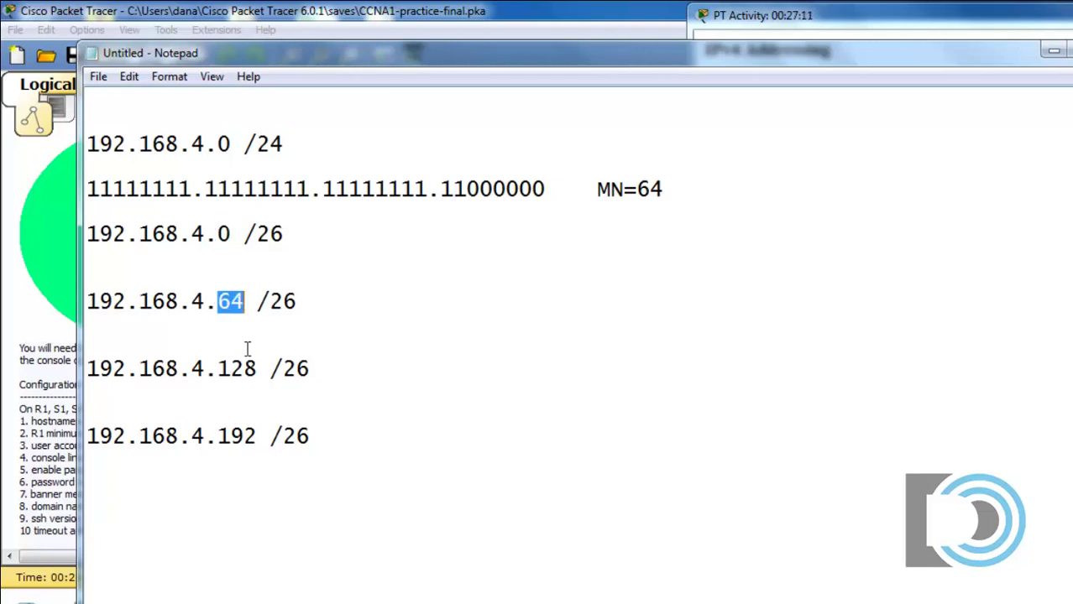
pyautogui.moveTo(219, 370); pyautogui.dragTo(251, 368)
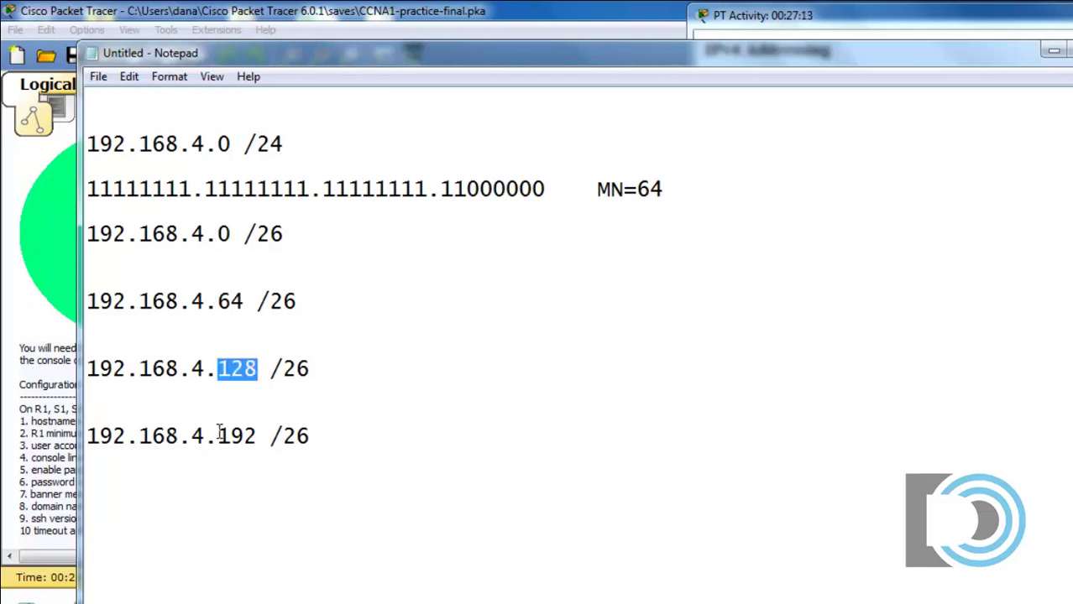
pyautogui.moveTo(219, 433); pyautogui.dragTo(259, 436)
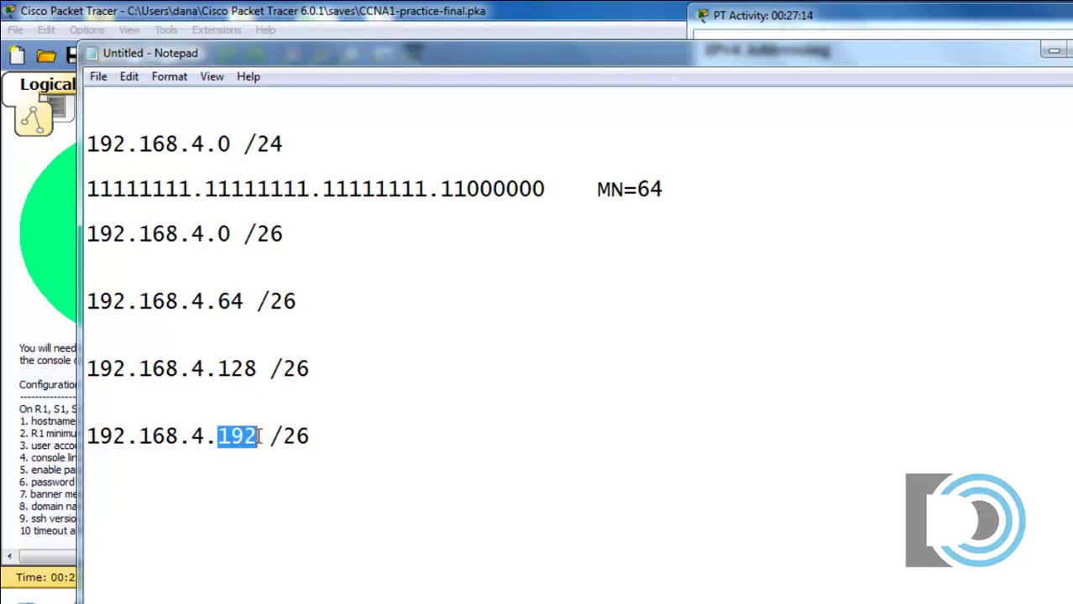
pyautogui.click(256, 506)
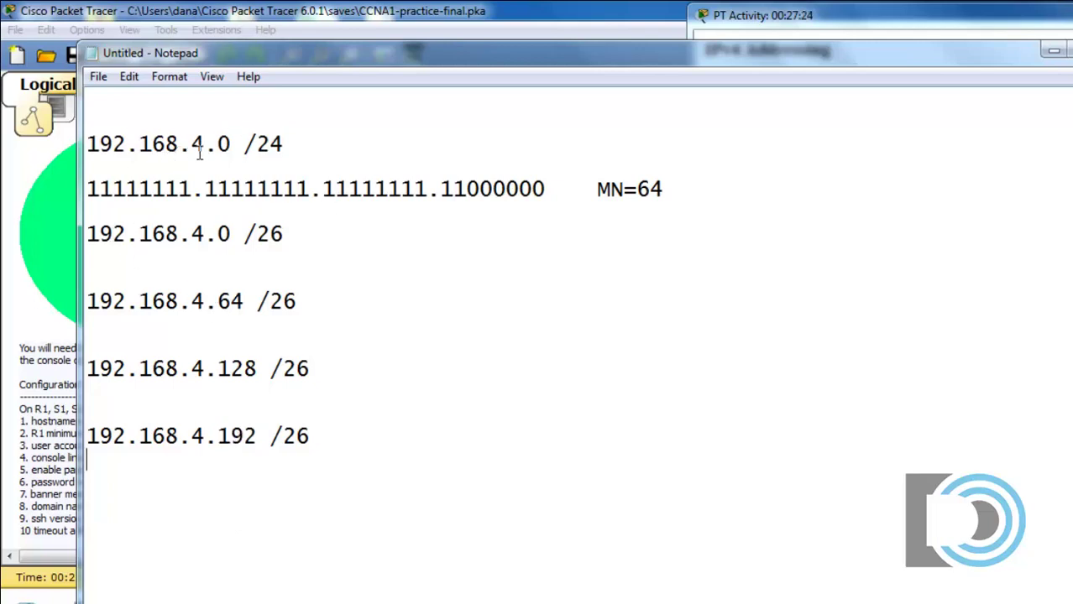
pyautogui.moveTo(284, 143); pyautogui.dragTo(82, 141)
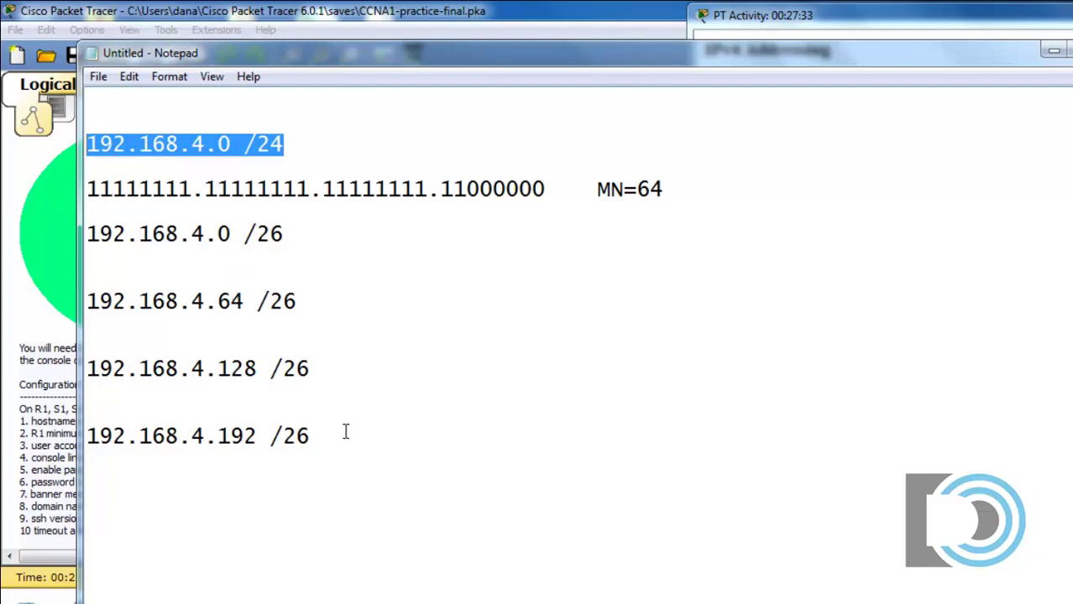
pyautogui.click(258, 301)
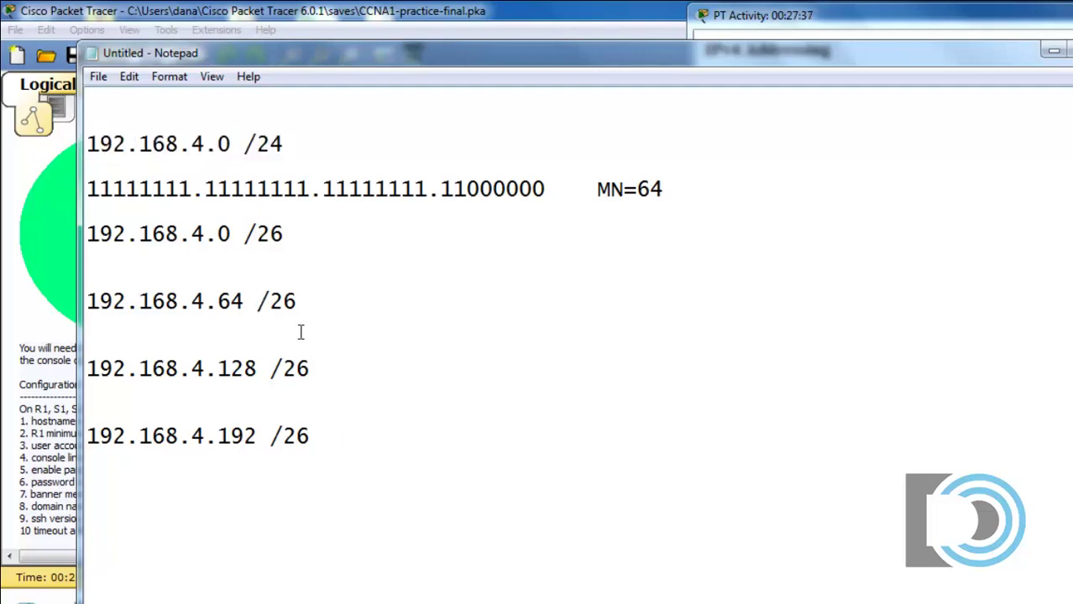
# Make the .64 line read 192.168.4.64 --------- 127 /26 (Green).
pyautogui.write('--------- 127')
pyautogui.press('Right')
pyautogui.press('Right')
pyautogui.press('Right')
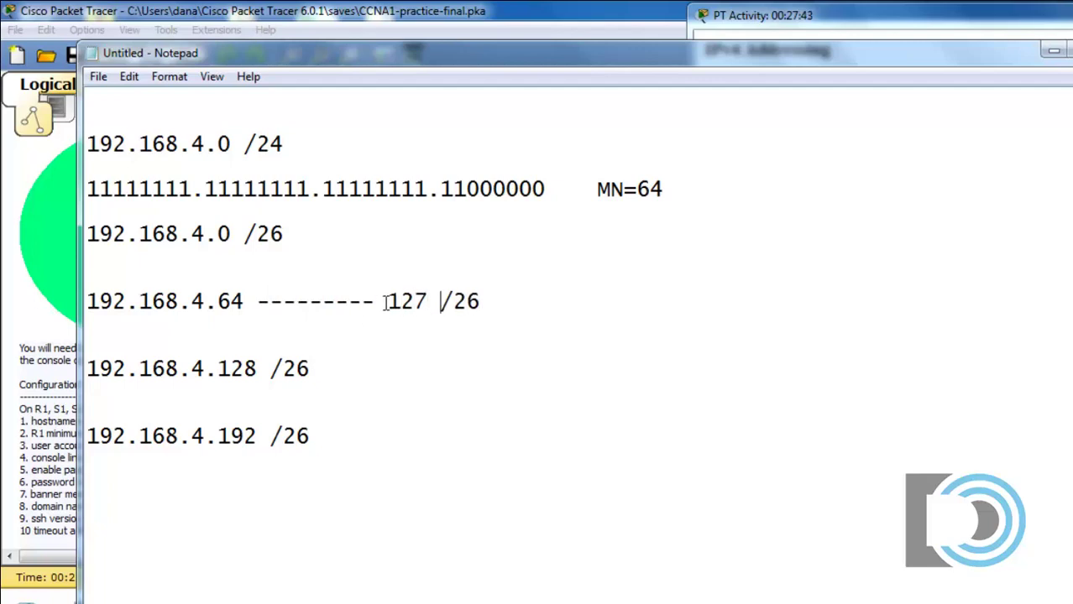
pyautogui.moveTo(387, 302); pyautogui.dragTo(429, 302)
pyautogui.moveTo(237, 303); pyautogui.dragTo(245, 302)
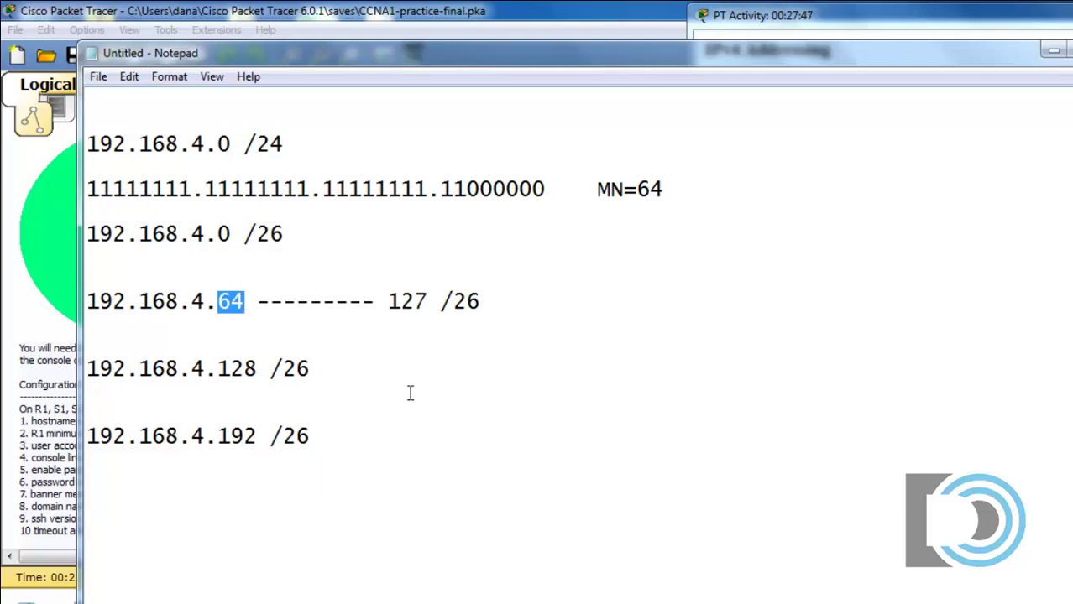
pyautogui.click(509, 300)
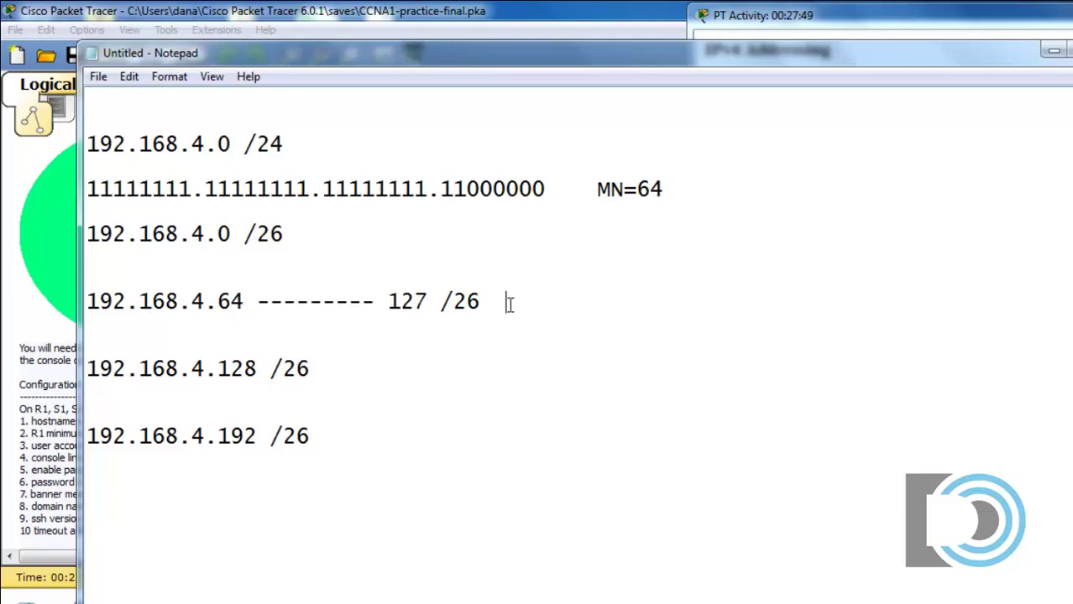
pyautogui.write('(Grr')
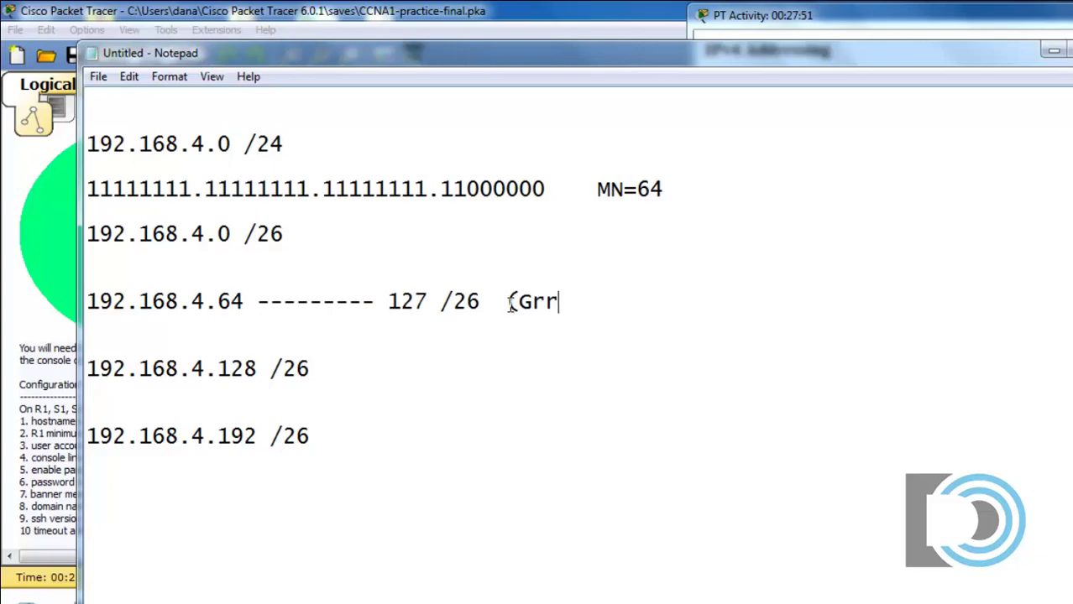
pyautogui.press('BackSpace')
pyautogui.write('een)')
pyautogui.click(961, 18)
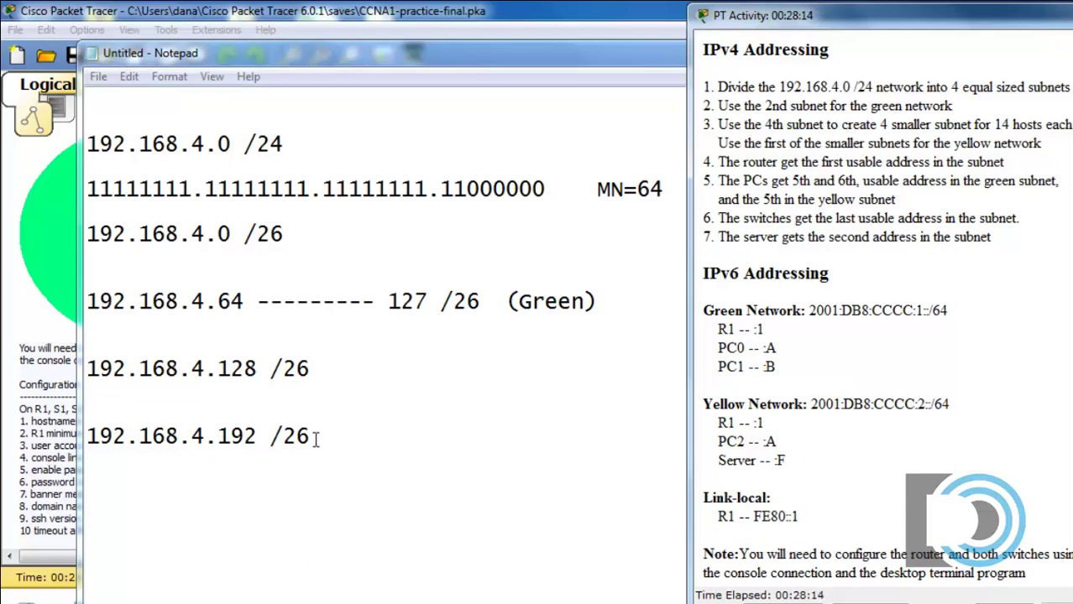
# Copy the 192.168.4.192 address onto a new line below the fourth subnet.
pyautogui.moveTo(310, 438); pyautogui.dragTo(85, 436)
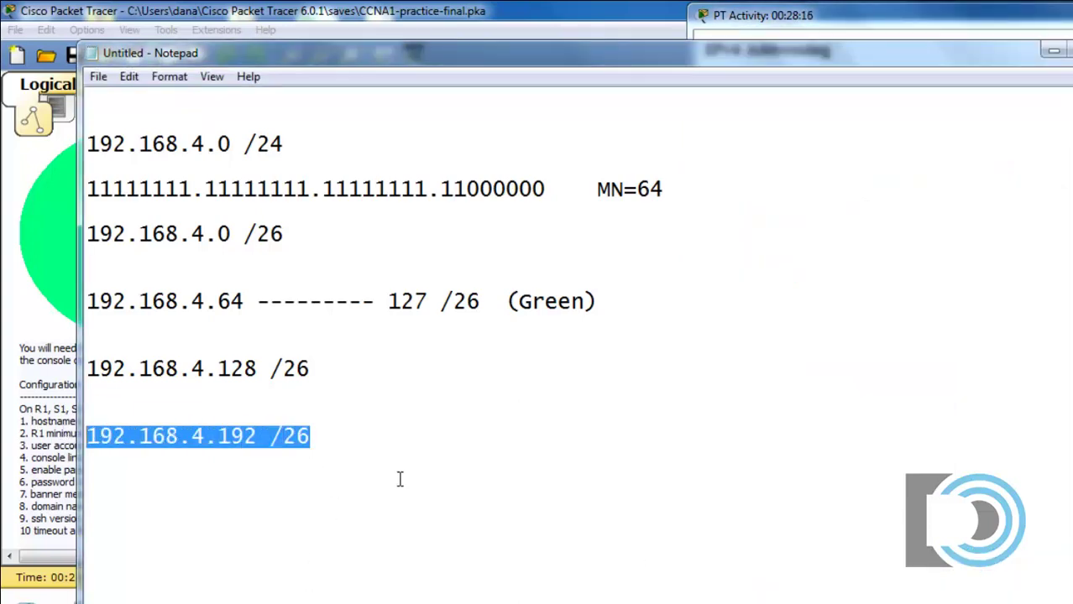
pyautogui.click(321, 433)
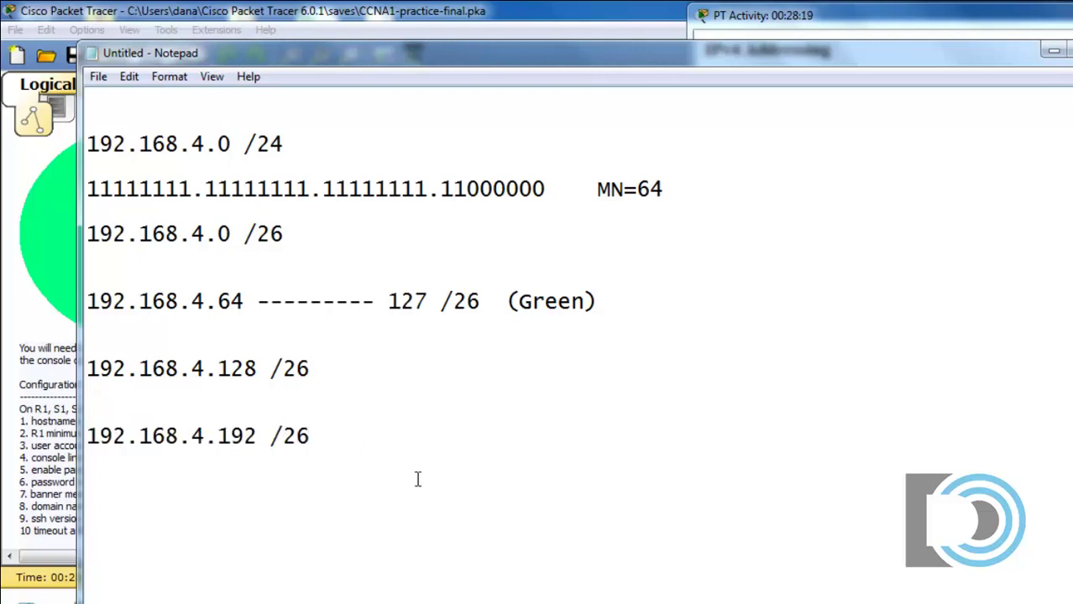
pyautogui.press('Return')
pyautogui.moveTo(257, 440); pyautogui.dragTo(86, 440)
pyautogui.click(135, 478)
pyautogui.write('192.168.4.192')
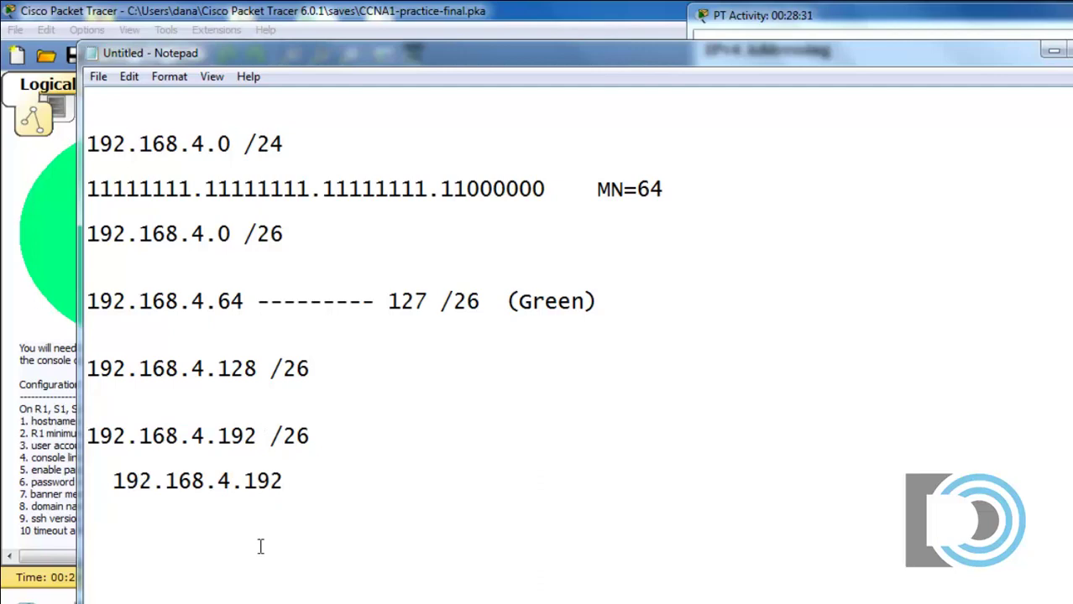
pyautogui.click(329, 430)
pyautogui.press('Return')
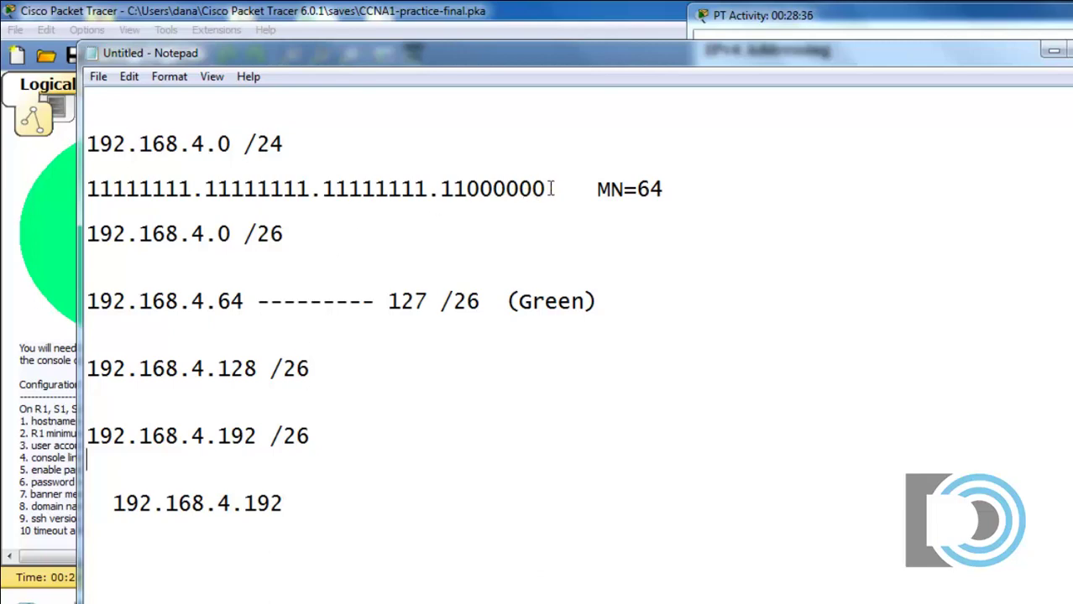
# Paste the binary mask below and change its last octet to 11110000.
pyautogui.moveTo(548, 189); pyautogui.dragTo(53, 198)
pyautogui.hotkey('ctrl', 'c')
pyautogui.click(127, 467)
pyautogui.hotkey('ctrl', 'v')
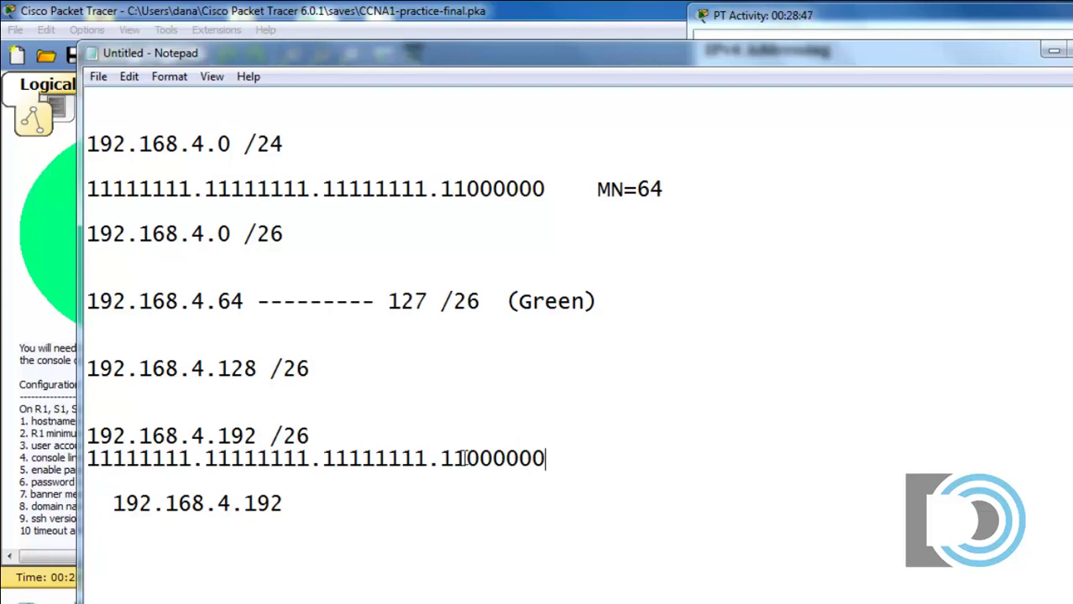
pyautogui.moveTo(466, 458); pyautogui.dragTo(493, 459)
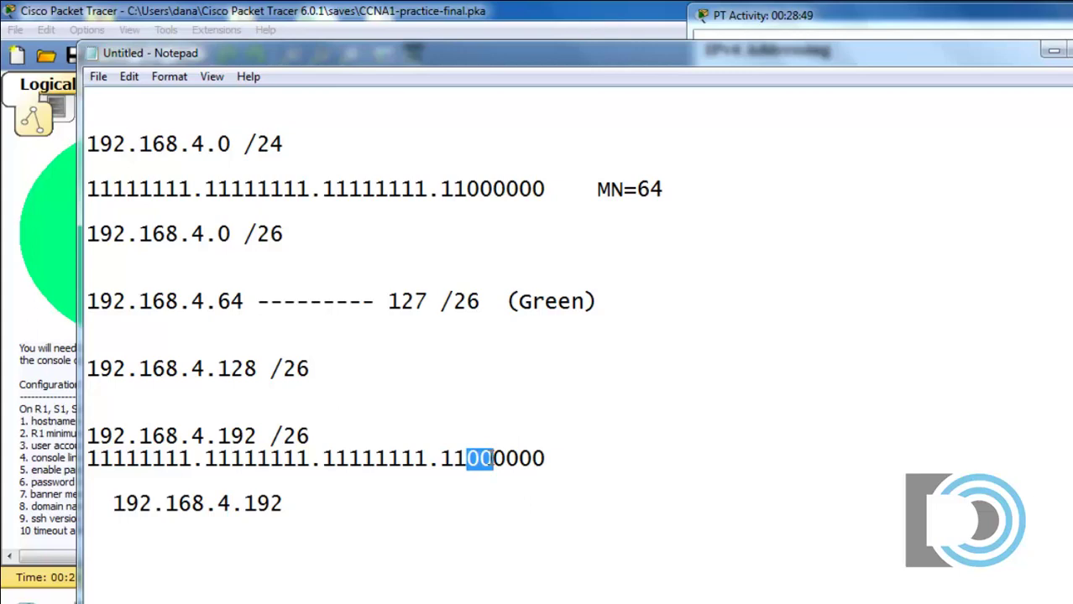
pyautogui.write('11')
pyautogui.moveTo(442, 458); pyautogui.dragTo(493, 458)
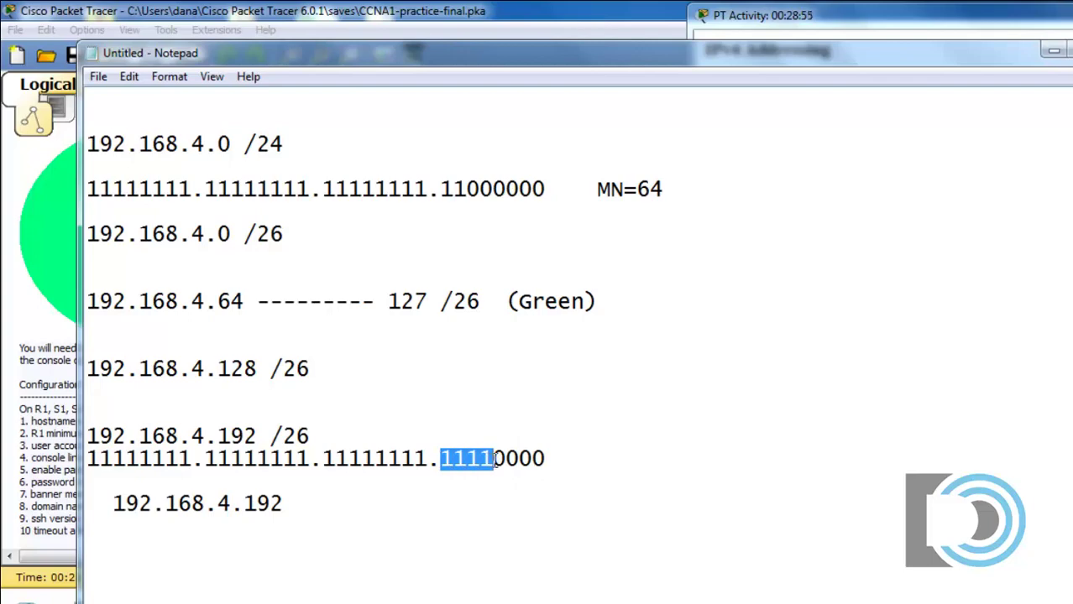
# Add /28 to the 192.168.4.192 line and note MN=16 after the mask.
pyautogui.click(291, 504)
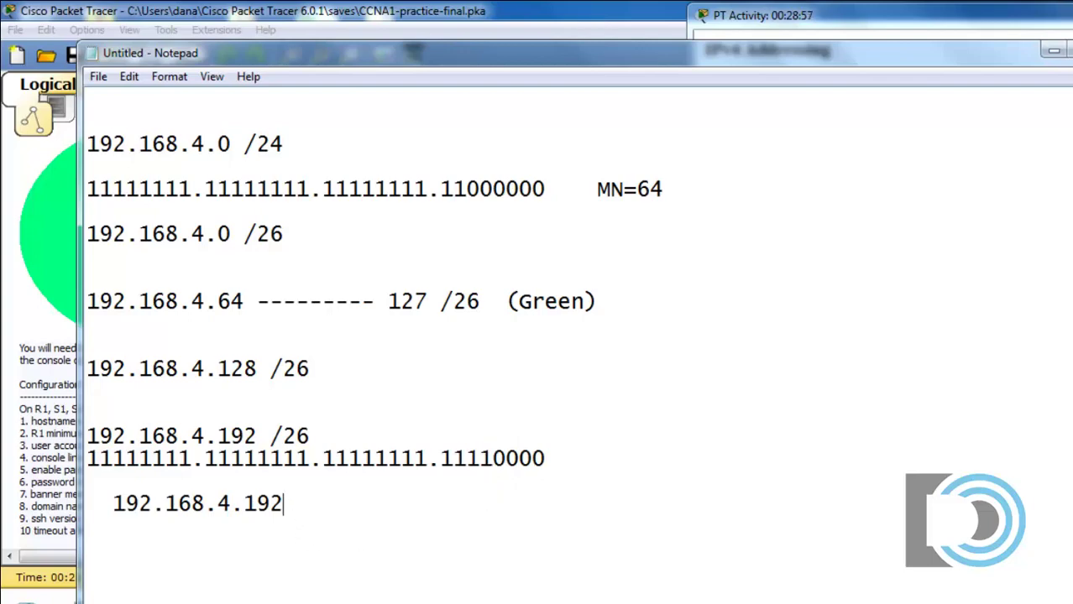
pyautogui.write('/28')
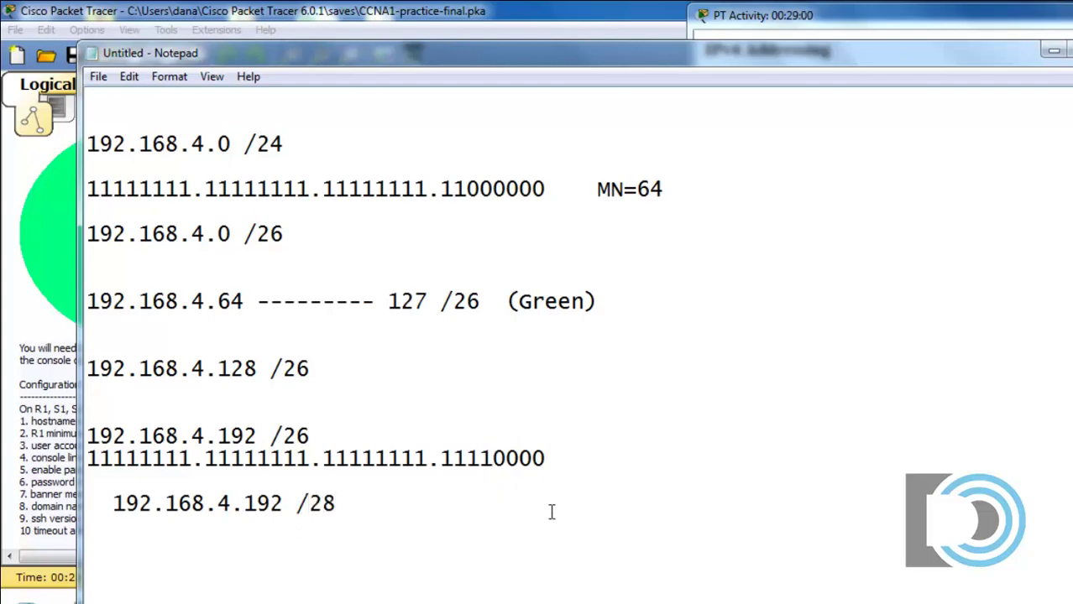
pyautogui.moveTo(481, 459); pyautogui.dragTo(493, 459)
pyautogui.click(572, 451)
pyautogui.write('MN=16')
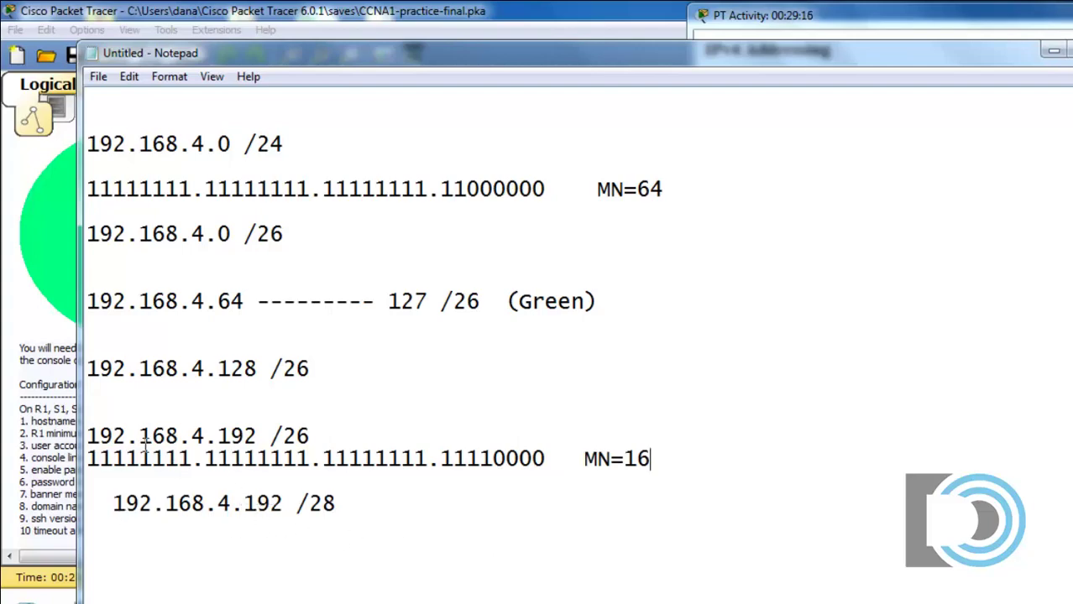
pyautogui.moveTo(87, 436); pyautogui.dragTo(312, 436)
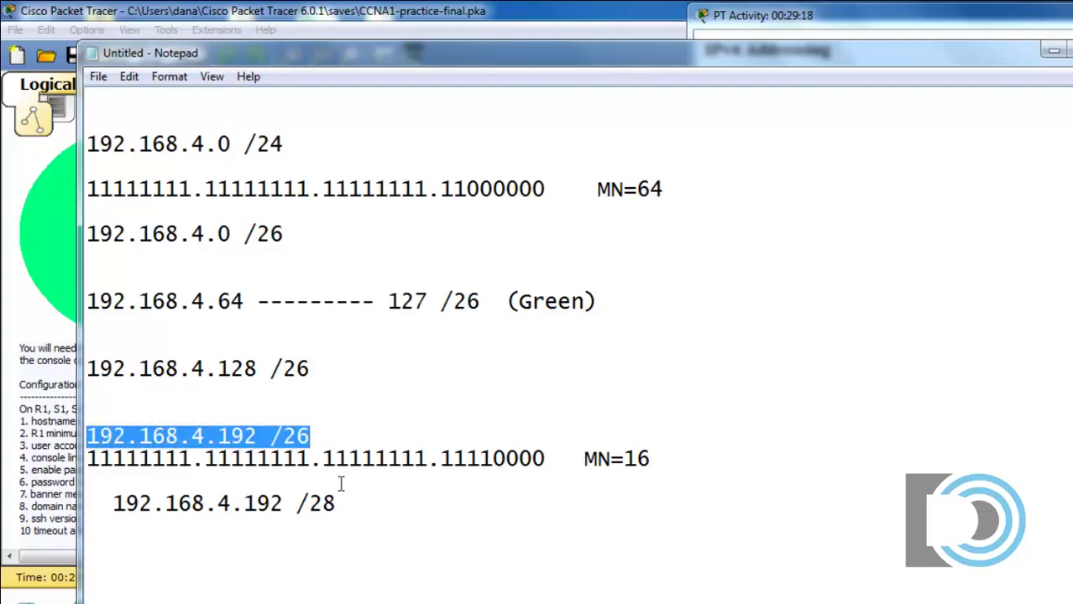
# Copy the 192.168.4.192 /28 line and change the copy to 192.168.4.208 /28.
pyautogui.click(382, 503)
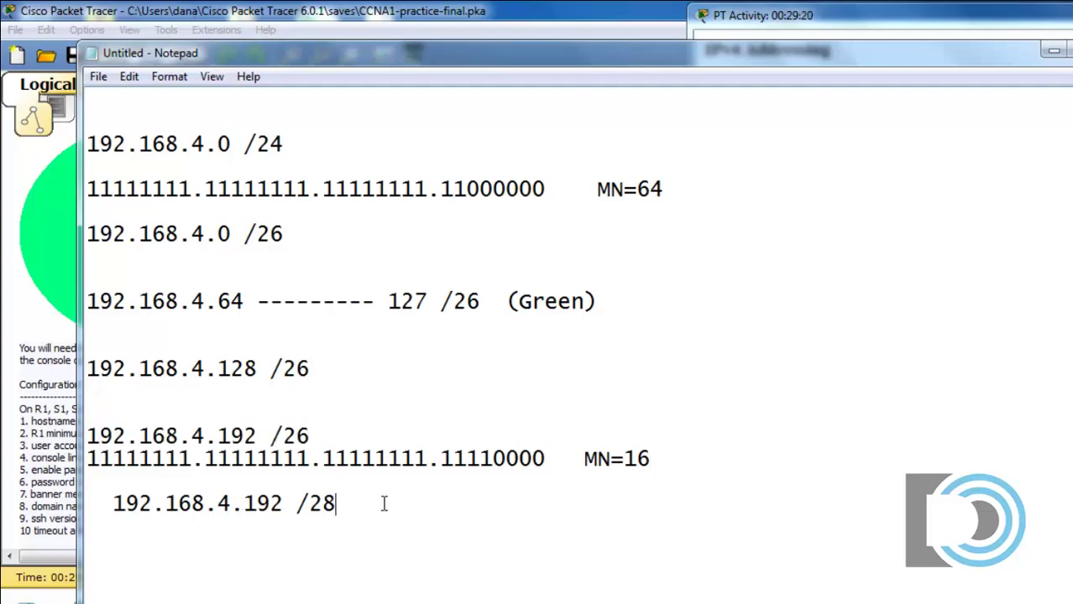
pyautogui.moveTo(385, 503); pyautogui.dragTo(119, 514)
pyautogui.click(381, 506)
pyautogui.press('Return')
pyautogui.hotkey('ctrl', 'v')
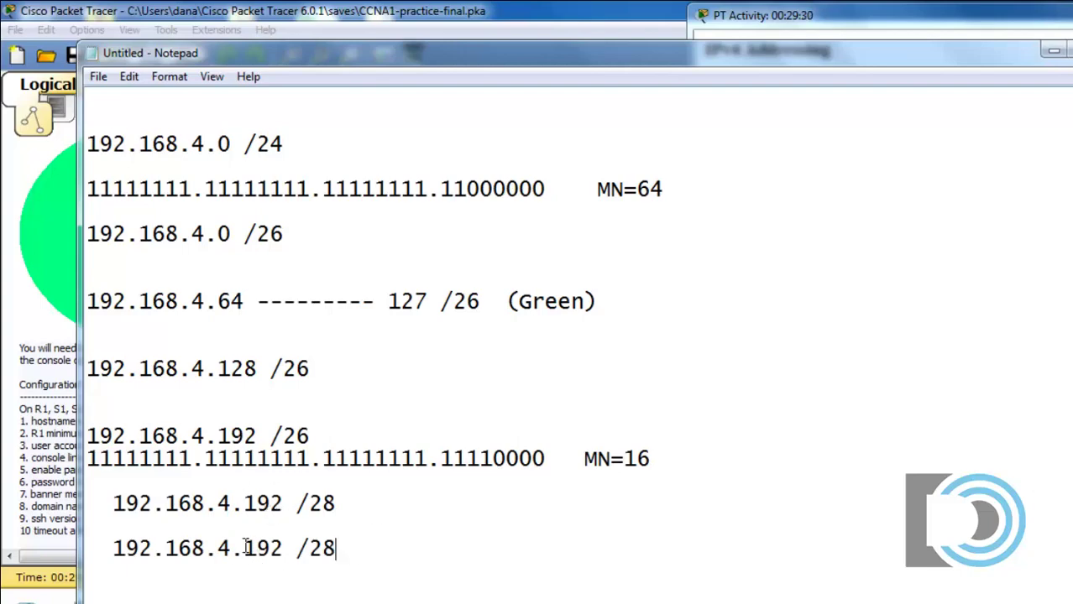
pyautogui.moveTo(245, 547); pyautogui.dragTo(286, 550)
pyautogui.write('208')
pyautogui.click(376, 544)
# Add a 192.168.4.224 /28 line below the .208 subnet.
pyautogui.press('Return')
pyautogui.press('Return')
pyautogui.write('192.168.4.192 /28')
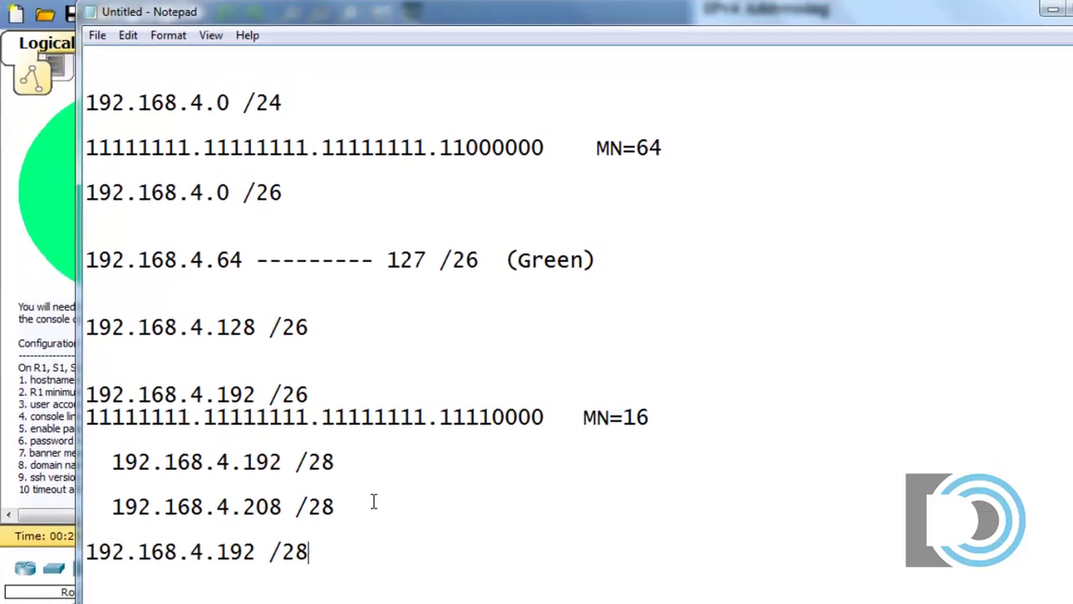
pyautogui.click(91, 552)
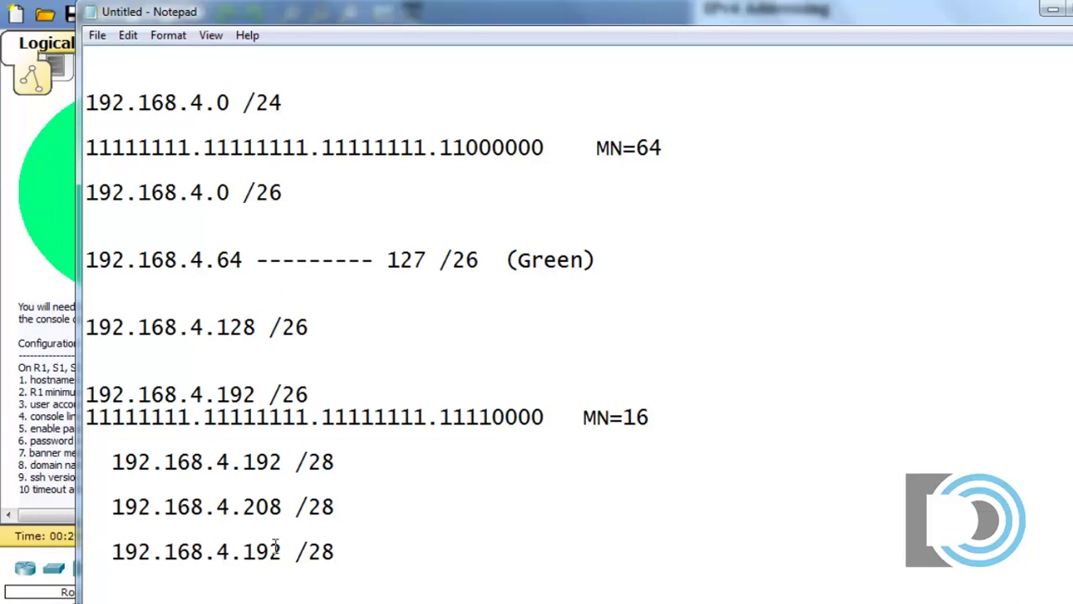
pyautogui.moveTo(243, 552); pyautogui.dragTo(285, 551)
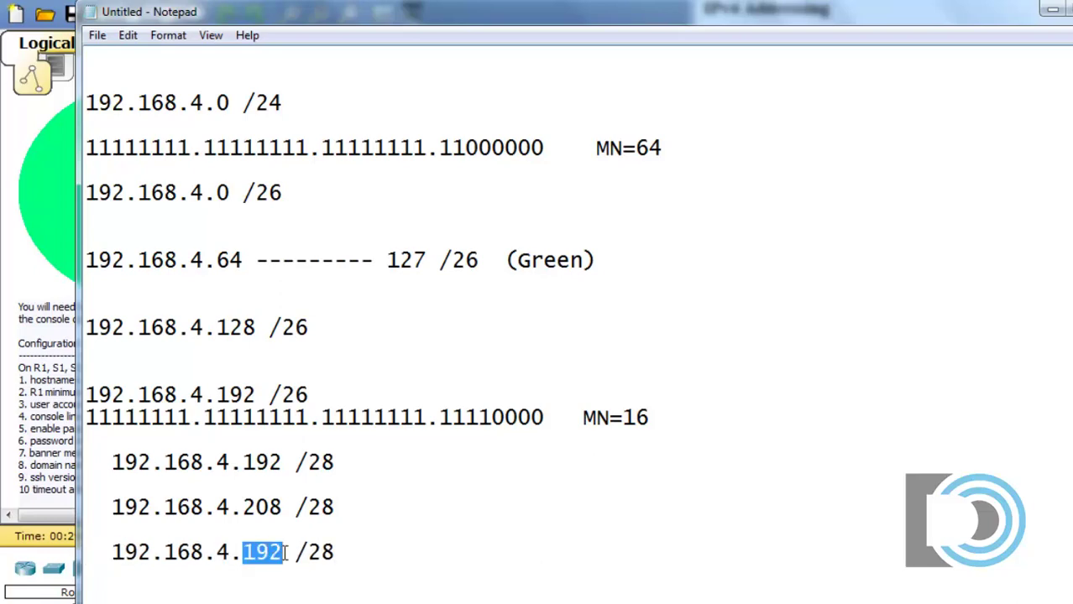
pyautogui.write('224')
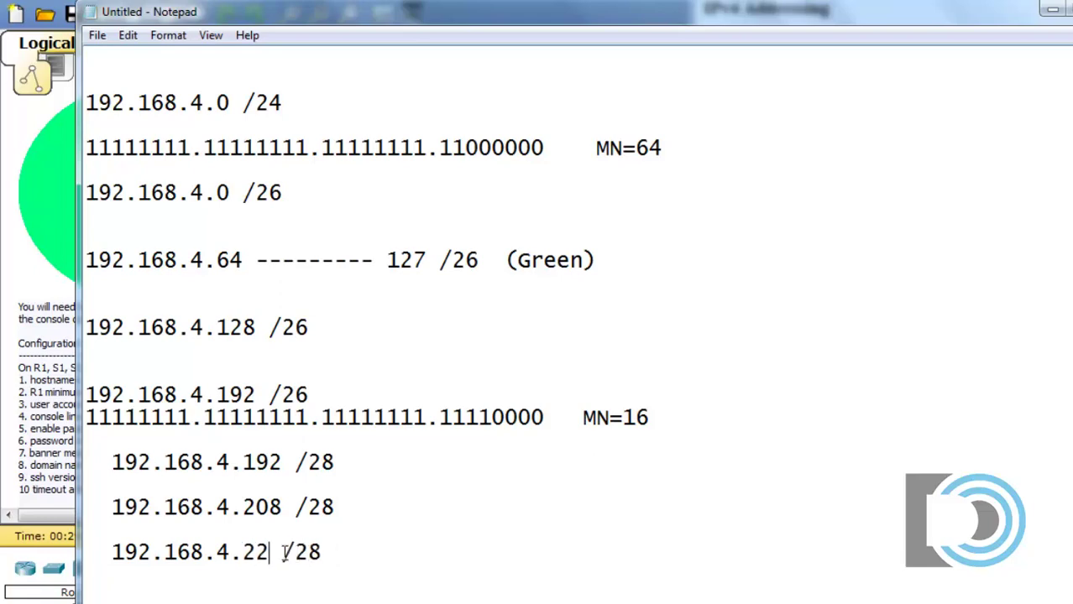
# Add the 192.168.4.240 /28 line and highlight the new /28 subnets.
pyautogui.moveTo(349, 552); pyautogui.dragTo(67, 561)
pyautogui.click(359, 551)
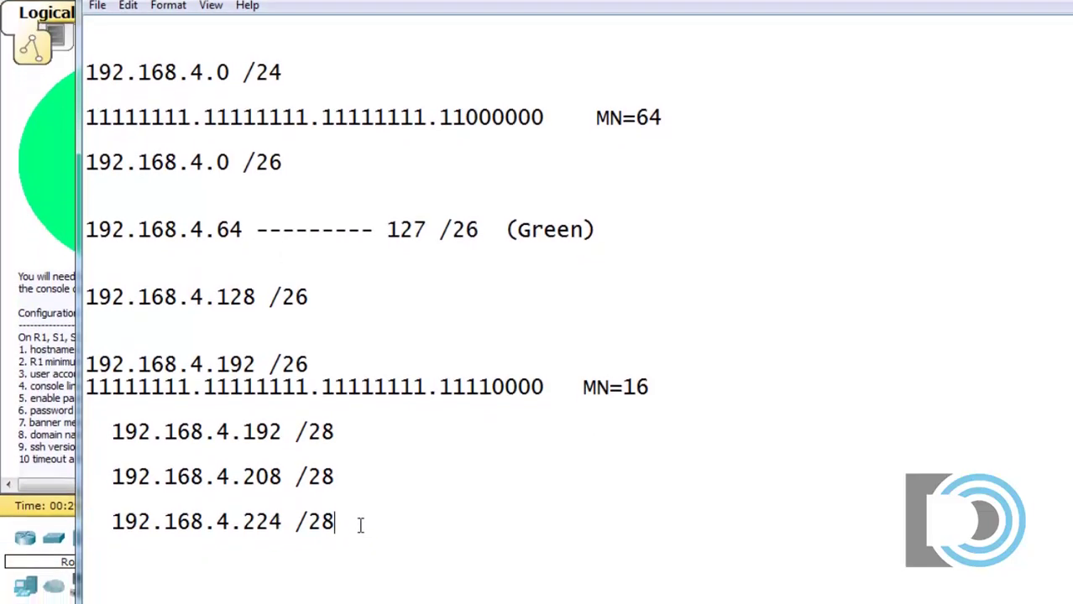
pyautogui.press('Return')
pyautogui.hotkey('ctrl', 'v')
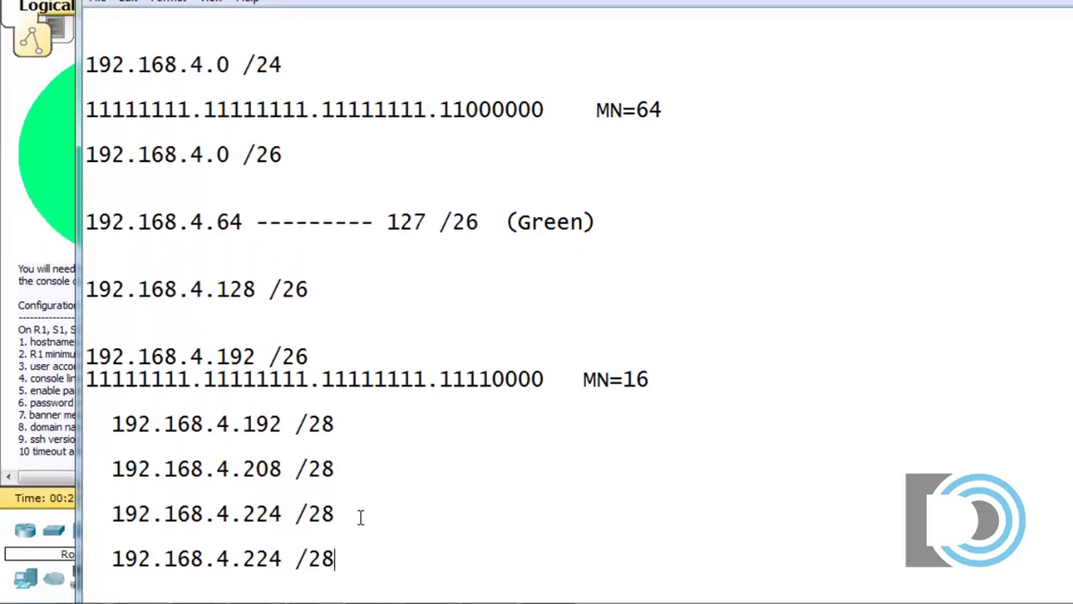
pyautogui.moveTo(241, 559); pyautogui.dragTo(286, 559)
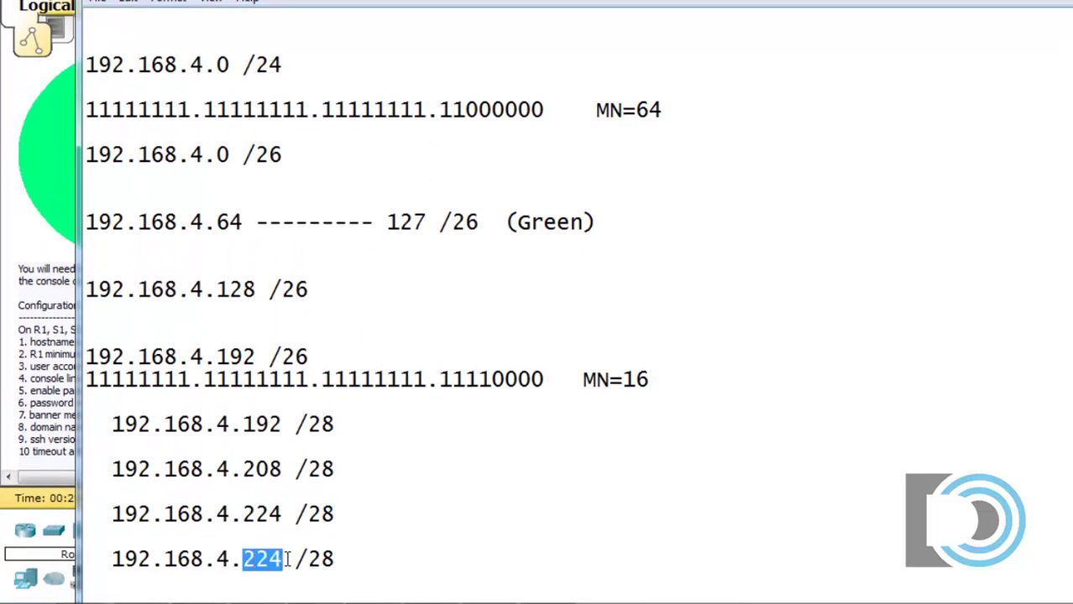
pyautogui.write('240')
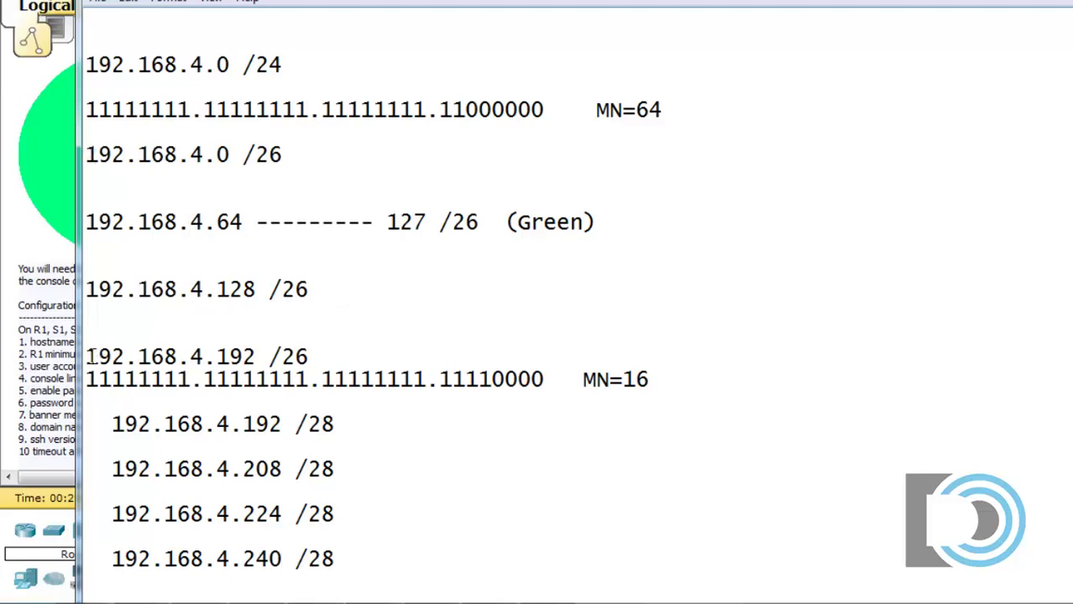
pyautogui.moveTo(87, 357); pyautogui.dragTo(345, 353)
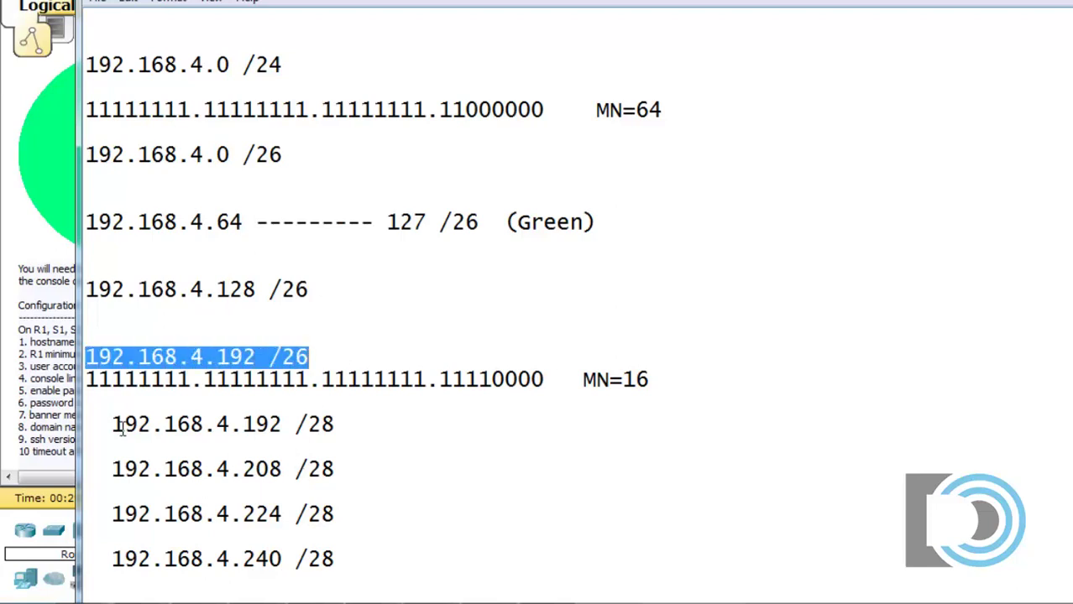
pyautogui.moveTo(113, 424); pyautogui.dragTo(367, 560)
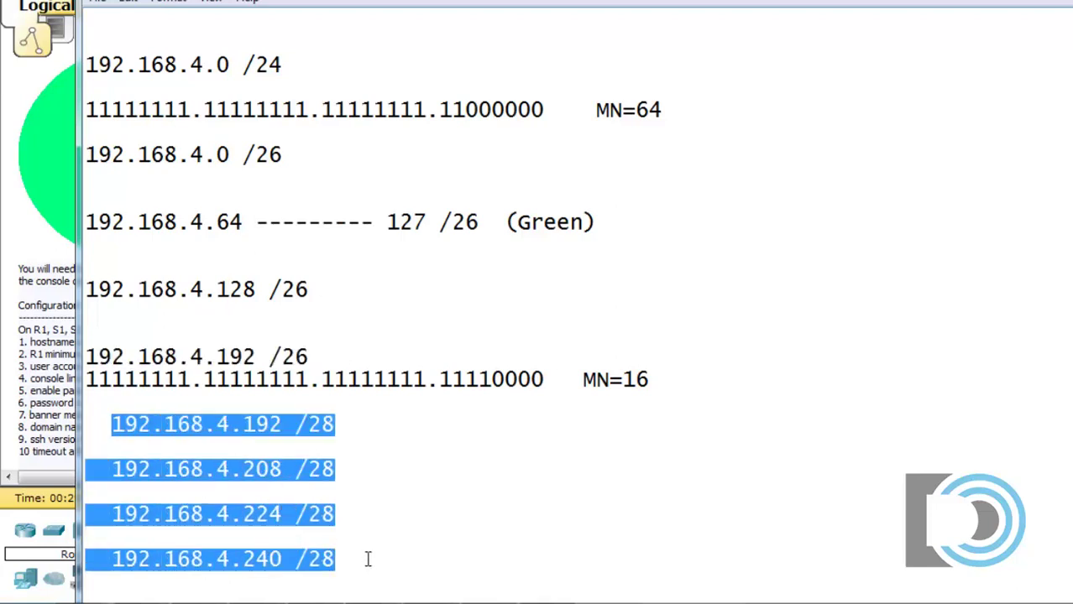
# Compare the four /28 subnet lines in the notes with the activity instructions.
pyautogui.click(368, 560)
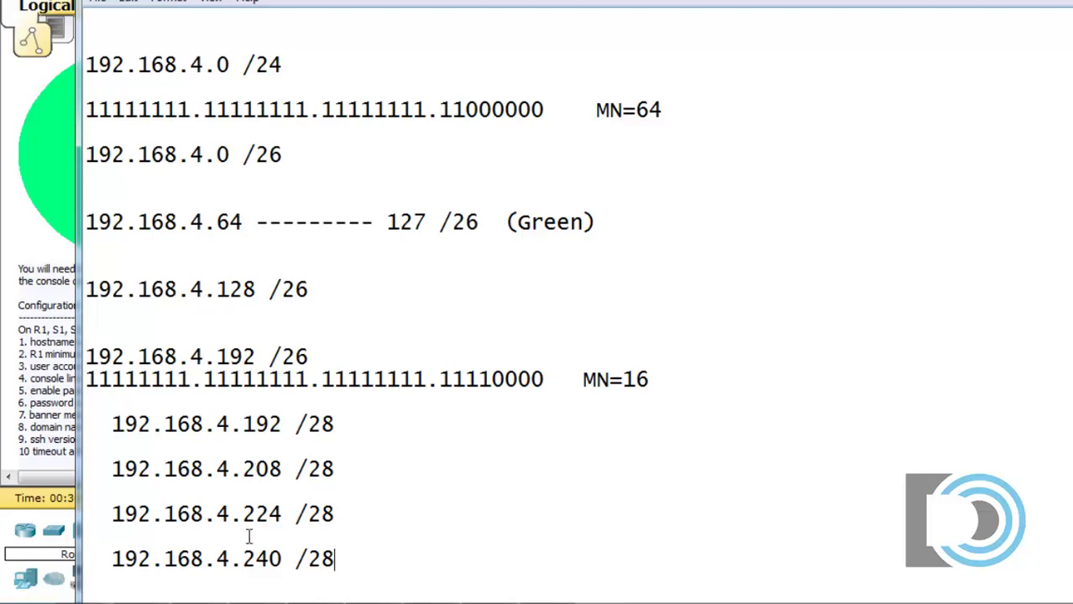
pyautogui.moveTo(318, 354); pyautogui.dragTo(89, 353)
pyautogui.moveTo(89, 414); pyautogui.dragTo(350, 565)
pyautogui.hotkey('alt', 'Tab')
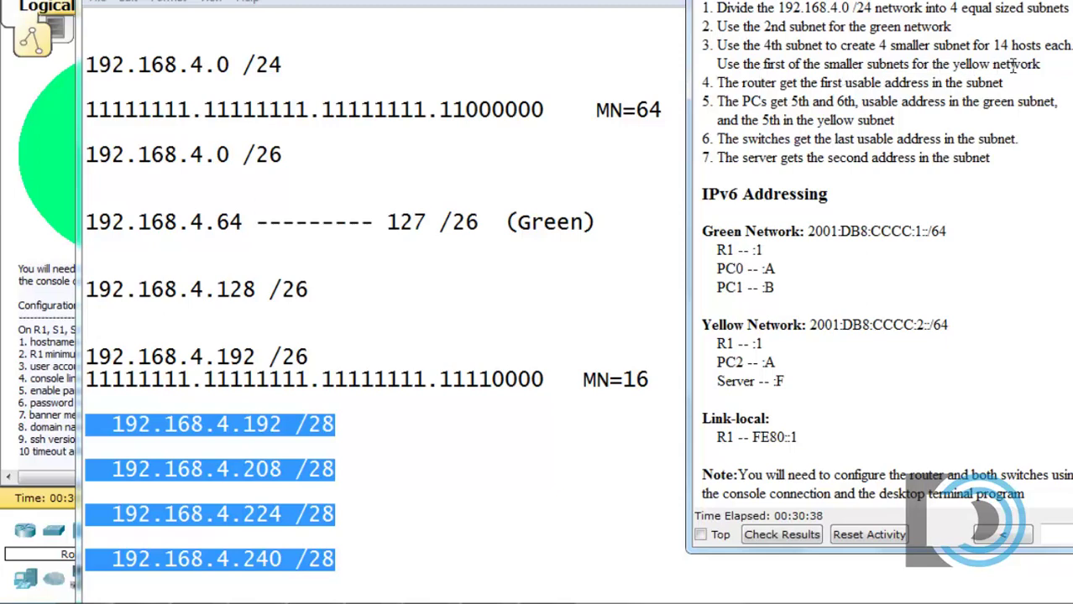
pyautogui.click(347, 428)
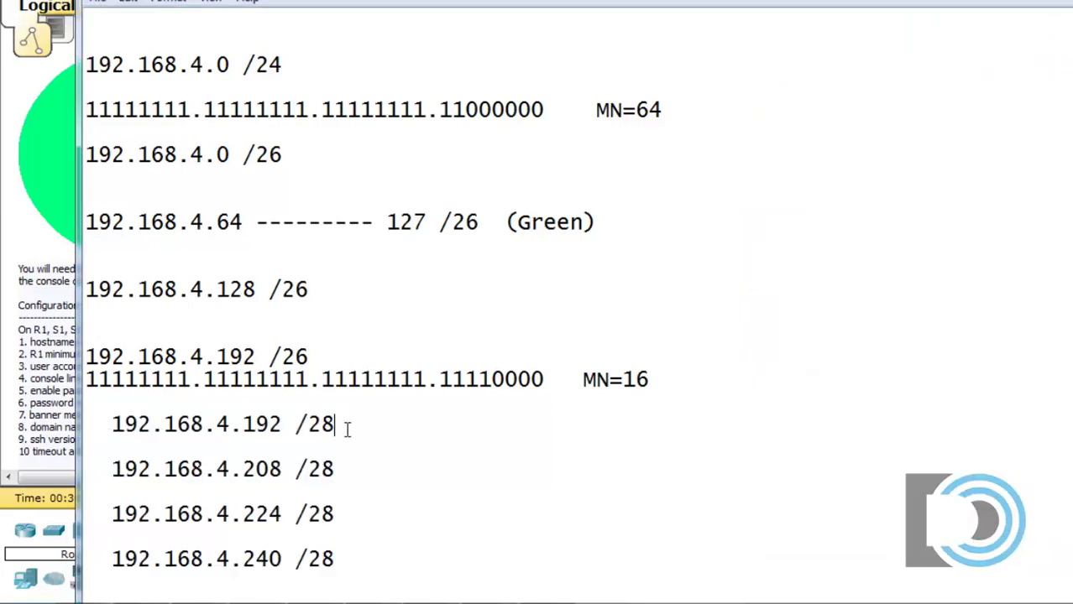
# Append ' ------- 207' after 192.168.4.192 on the first /28 line.
pyautogui.moveTo(349, 424); pyautogui.dragTo(138, 411)
pyautogui.click(285, 428)
pyautogui.write('------- 207')
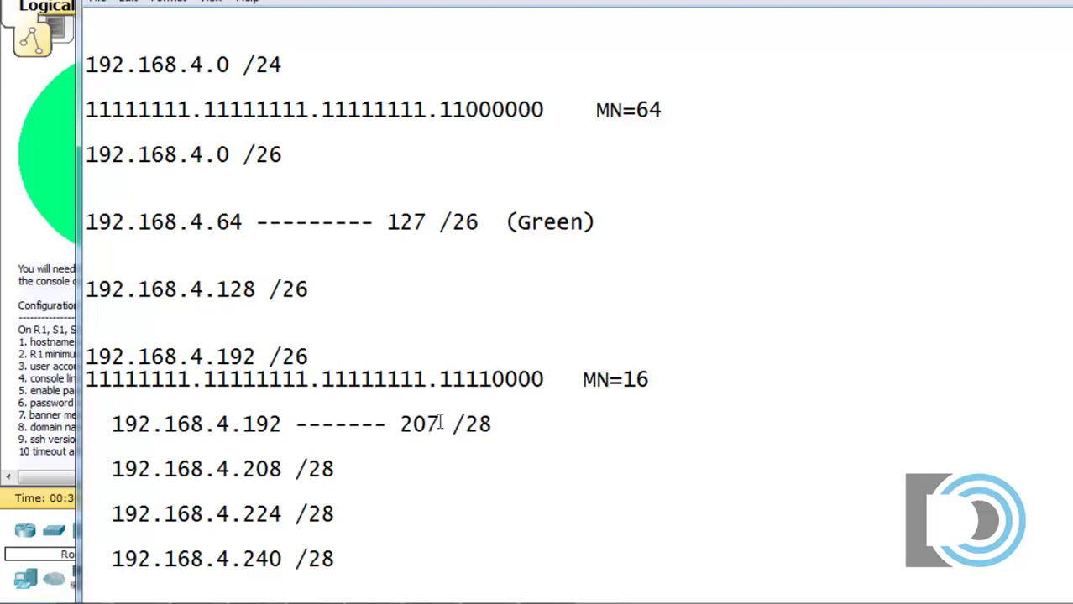
# Delete the unused 208, 224 and 240 /28 subnets and all working lines around the ranges.
pyautogui.moveTo(498, 424); pyautogui.dragTo(108, 430)
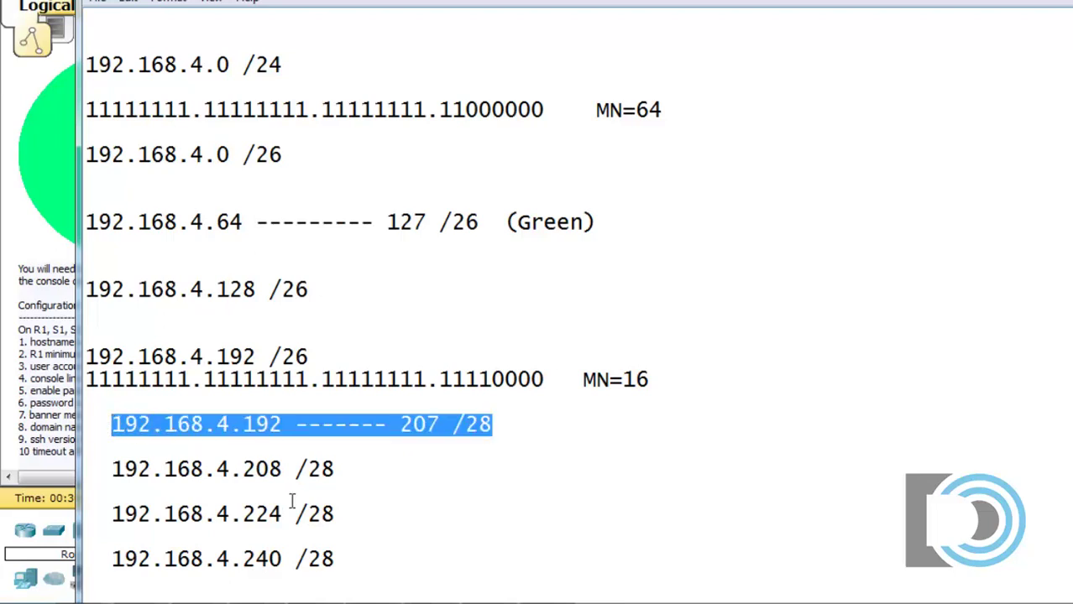
pyautogui.moveTo(346, 561); pyautogui.dragTo(64, 461)
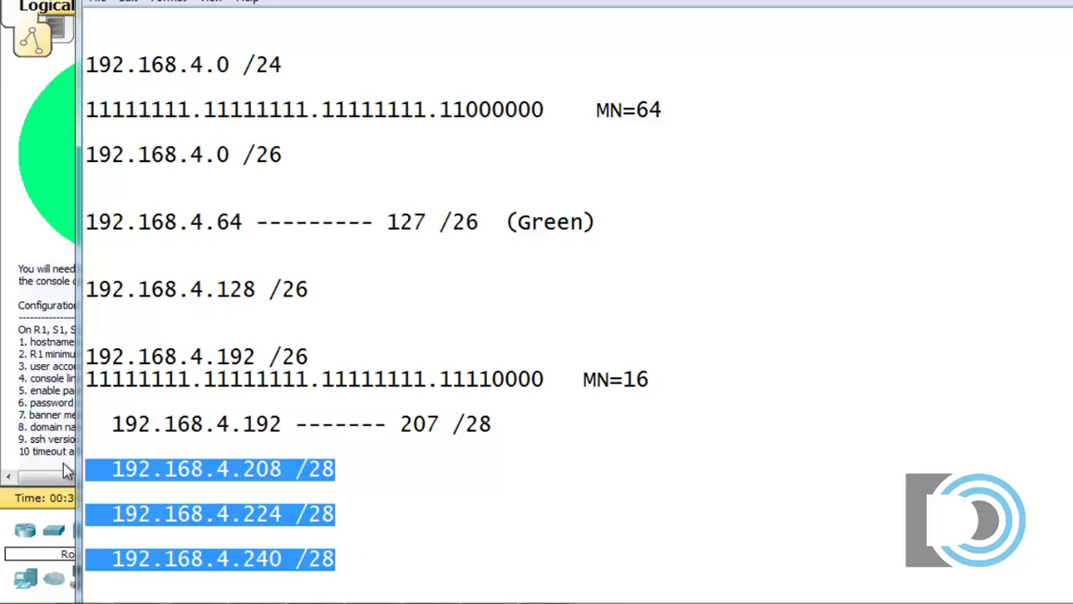
pyautogui.press('Delete')
pyautogui.click(662, 377)
pyautogui.moveTo(655, 380); pyautogui.dragTo(76, 292)
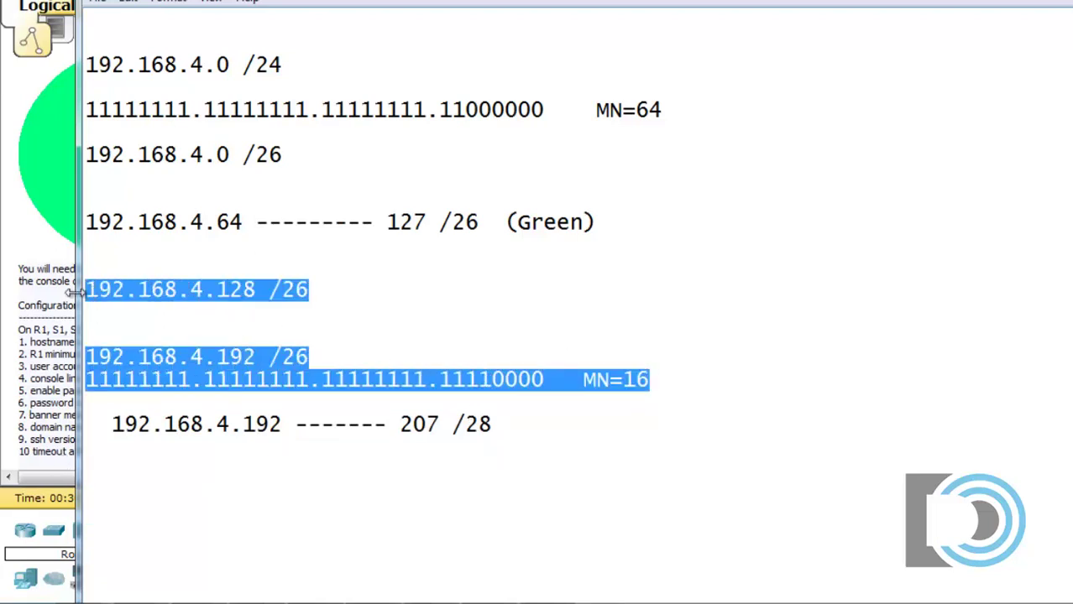
pyautogui.press('Delete')
pyautogui.press('Delete')
pyautogui.press('Delete')
pyautogui.moveTo(321, 152); pyautogui.dragTo(47, 107)
pyautogui.press('Delete')
pyautogui.press('BackSpace')
pyautogui.press('BackSpace')
pyautogui.press('BackSpace')
pyautogui.press('BackSpace')
pyautogui.press('BackSpace')
pyautogui.press('BackSpace')
pyautogui.press('BackSpace')
pyautogui.press('BackSpace')
pyautogui.press('BackSpace')
pyautogui.press('BackSpace')
pyautogui.press('BackSpace')
pyautogui.press('BackSpace')
pyautogui.press('BackSpace')
pyautogui.press('BackSpace')
pyautogui.press('BackSpace')
pyautogui.press('BackSpace')
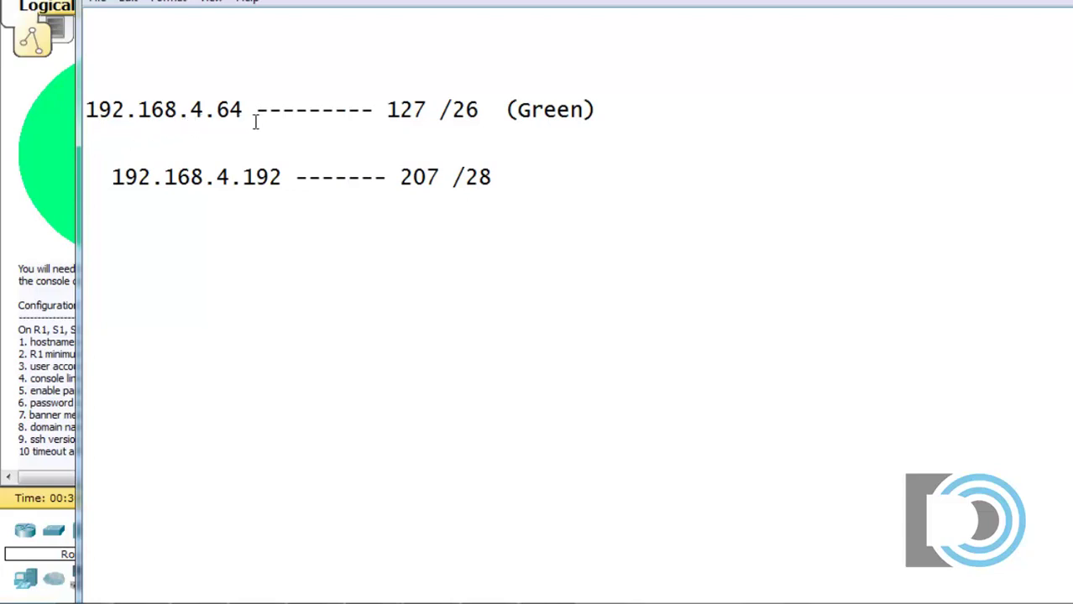
# Add dots before 127 and 207, unindent the 192 line, and label it '(Yellow)'.
pyautogui.click(388, 110)
pyautogui.write('.')
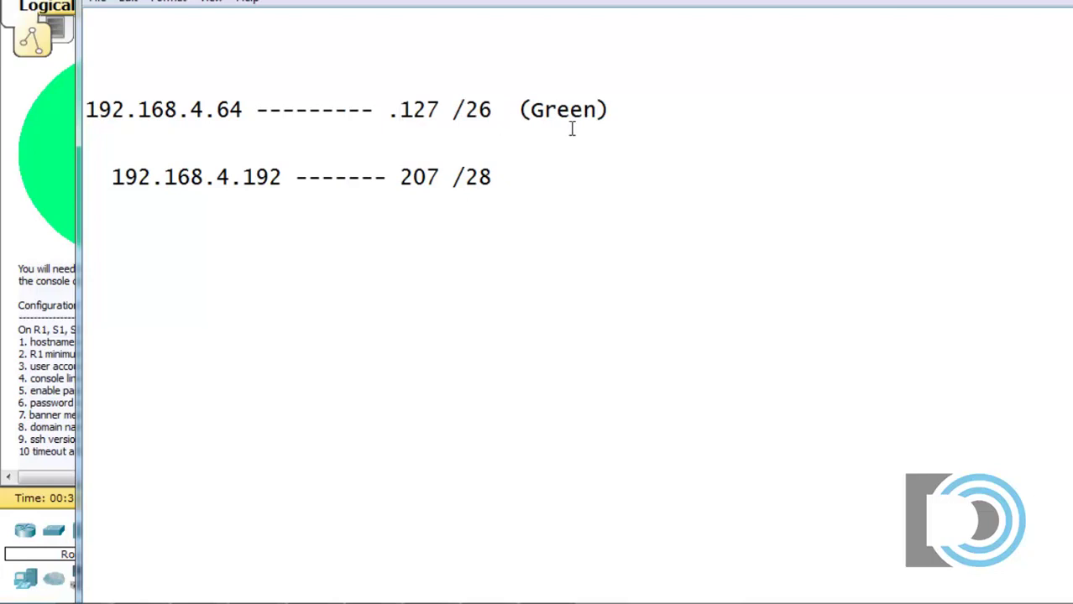
pyautogui.click(115, 178)
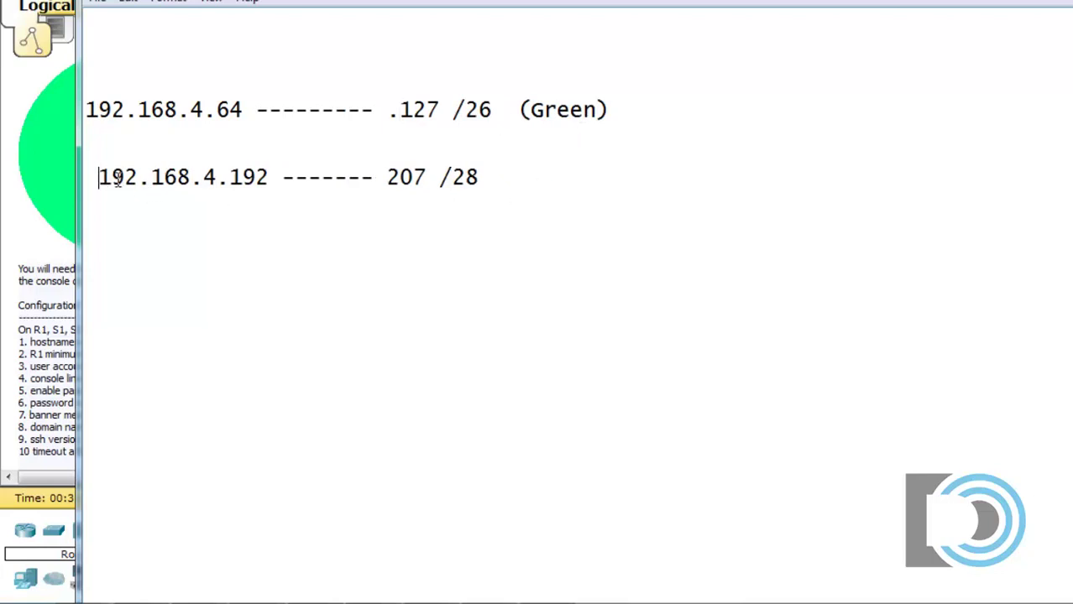
pyautogui.press('BackSpace')
pyautogui.click(485, 178)
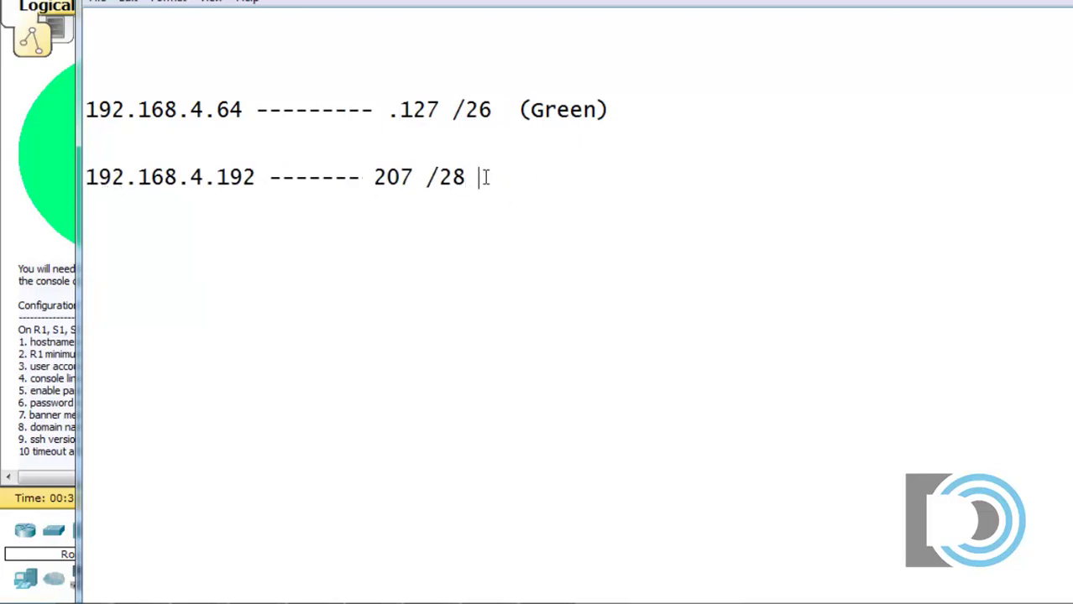
pyautogui.write('(Yellow')
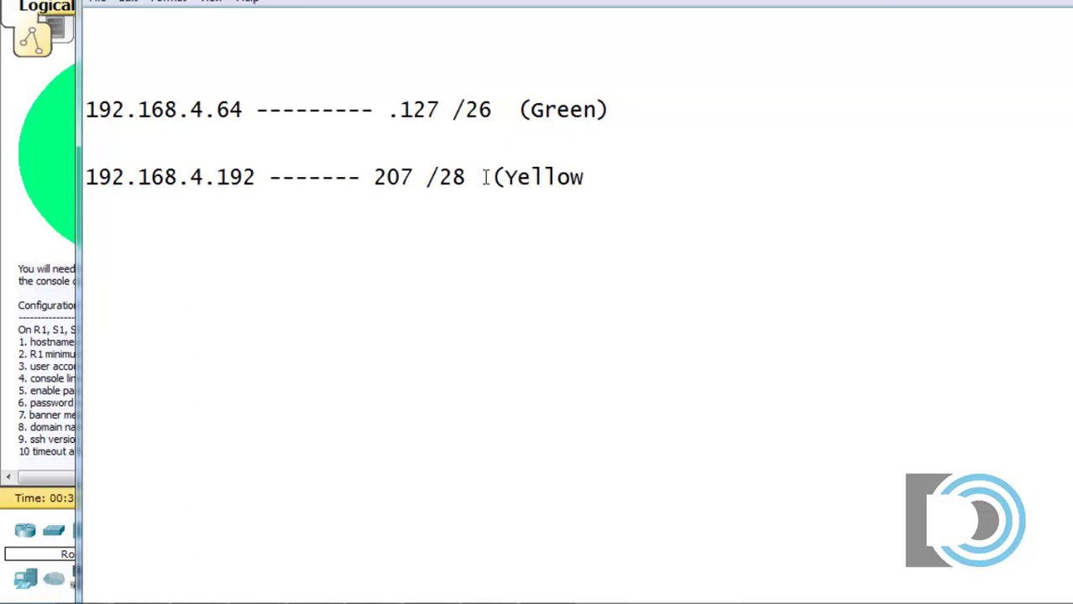
pyautogui.write(')')
pyautogui.write('.')
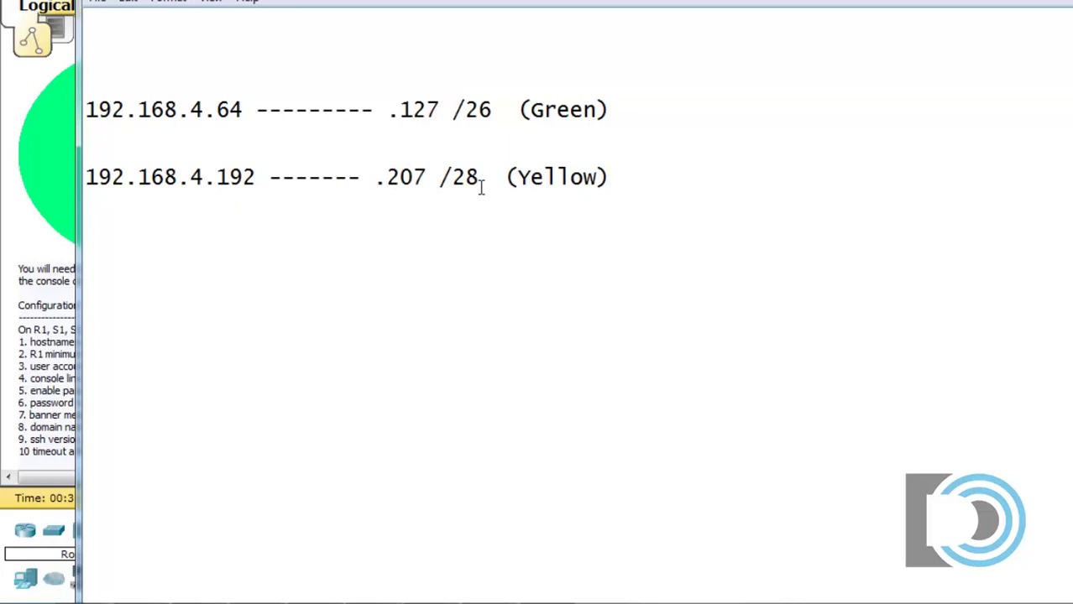
pyautogui.moveTo(677, 185); pyautogui.dragTo(81, 110)
pyautogui.click(213, 300)
pyautogui.hotkey('ctrl', 'Home')
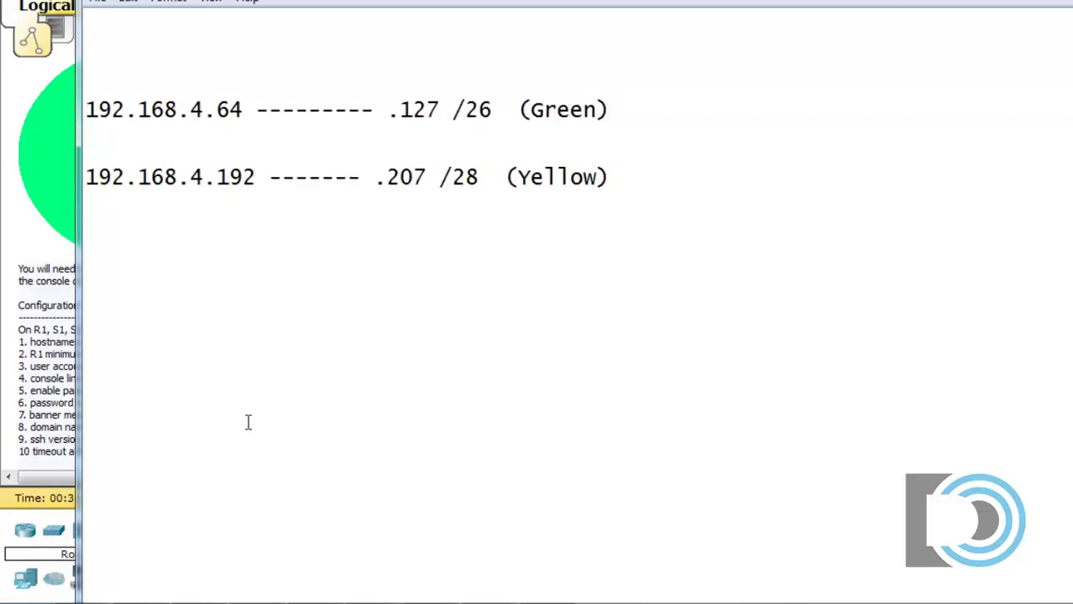